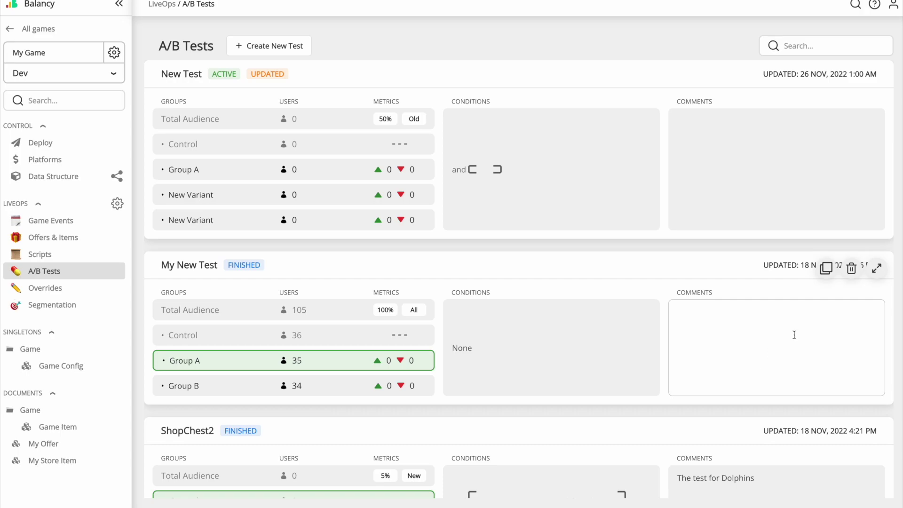
# - Chart Conversion, Arpau, Arppu and Total Revenue for My New Test, then close its metrics
pyautogui.click(877, 268)
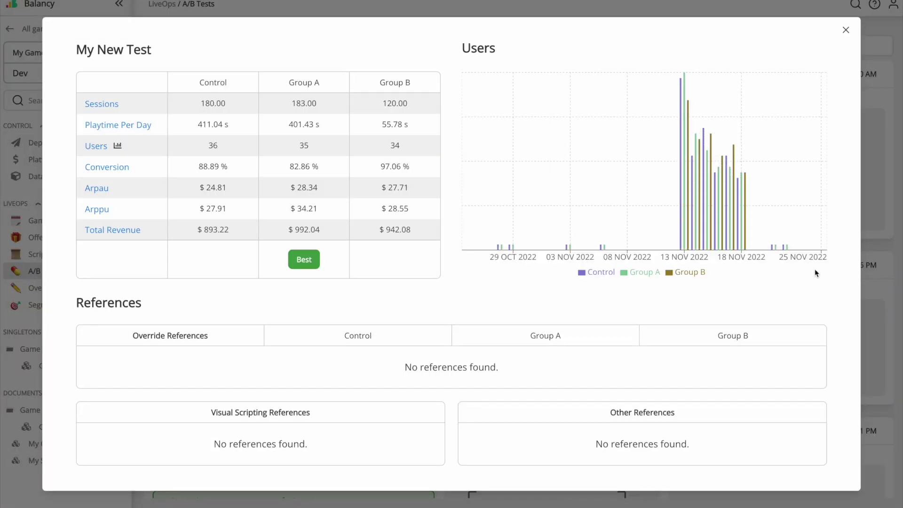
pyautogui.click(107, 167)
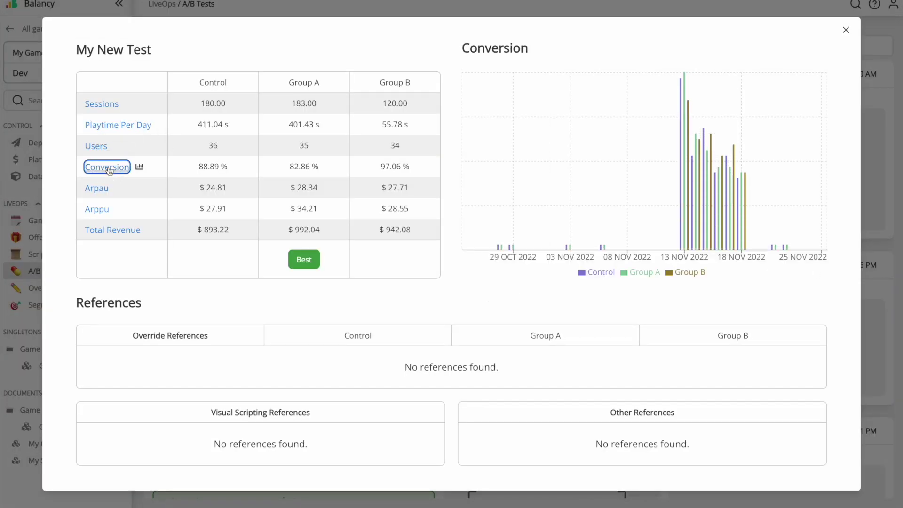
pyautogui.click(96, 190)
pyautogui.click(97, 210)
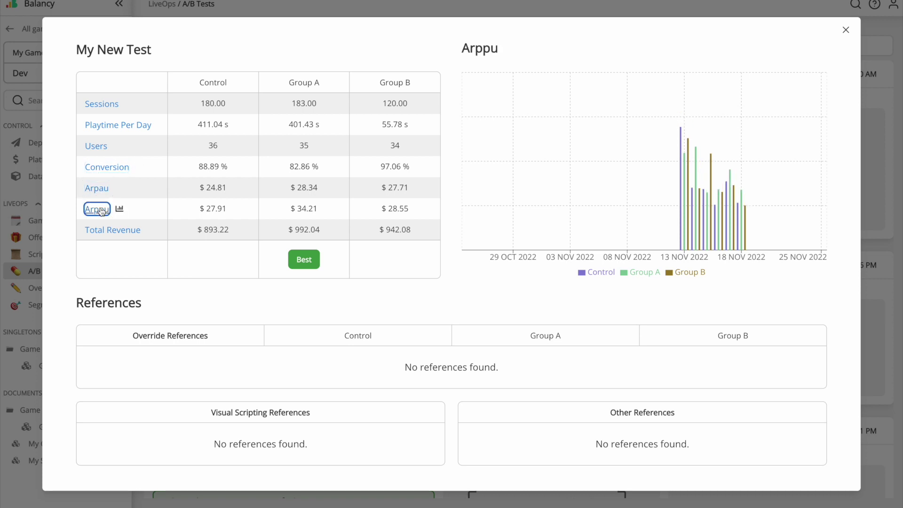
pyautogui.click(105, 234)
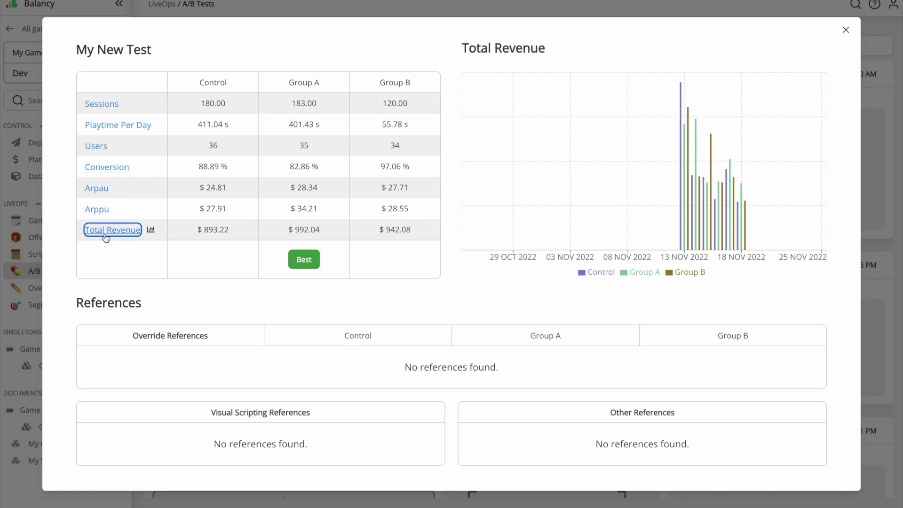
pyautogui.press('Escape')
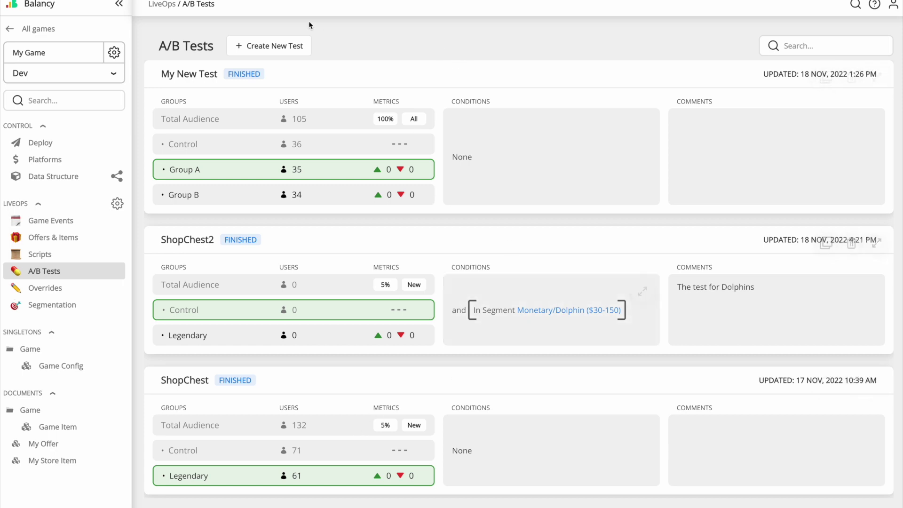
# - Start a new A/B test targeting 50% of Old users with two extra groups
pyautogui.click(284, 48)
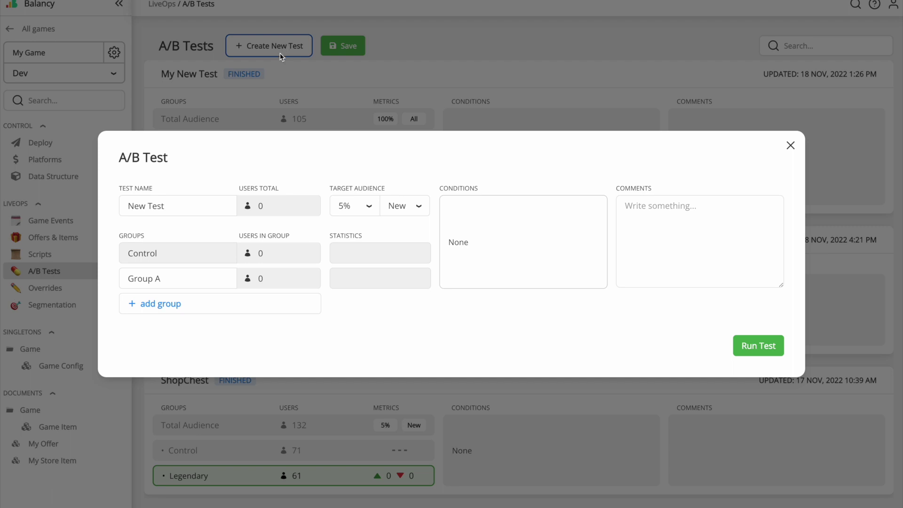
pyautogui.click(368, 206)
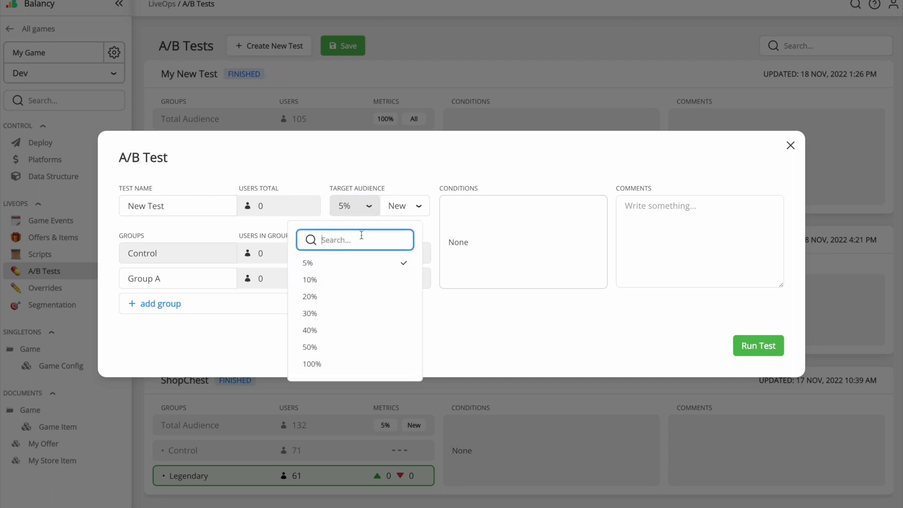
pyautogui.click(335, 348)
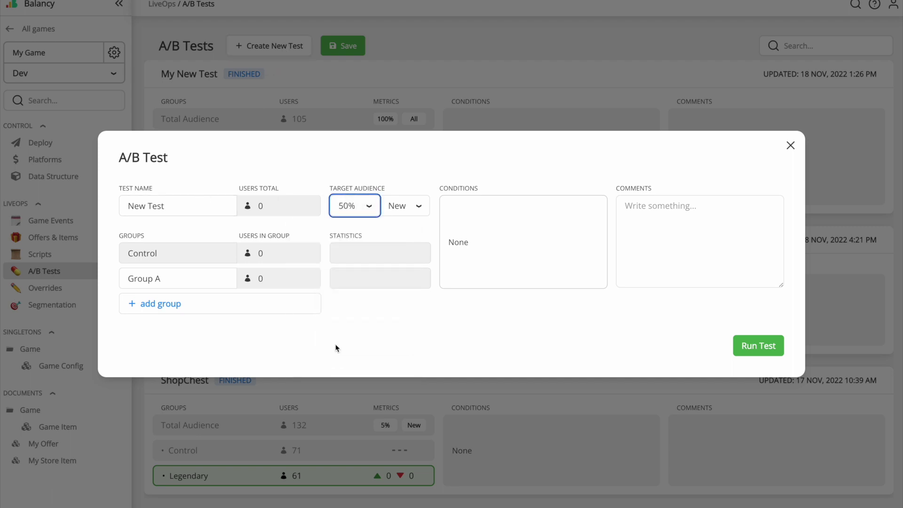
pyautogui.click(419, 209)
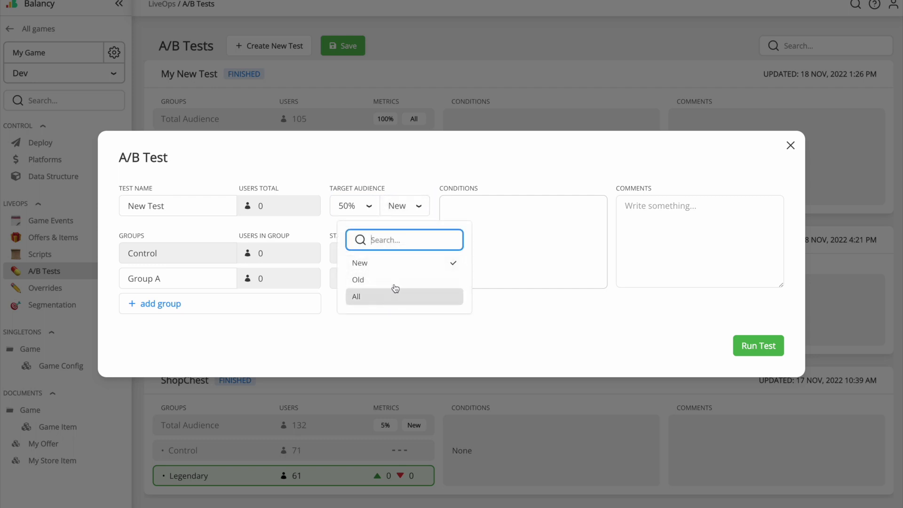
pyautogui.click(395, 282)
pyautogui.click(196, 308)
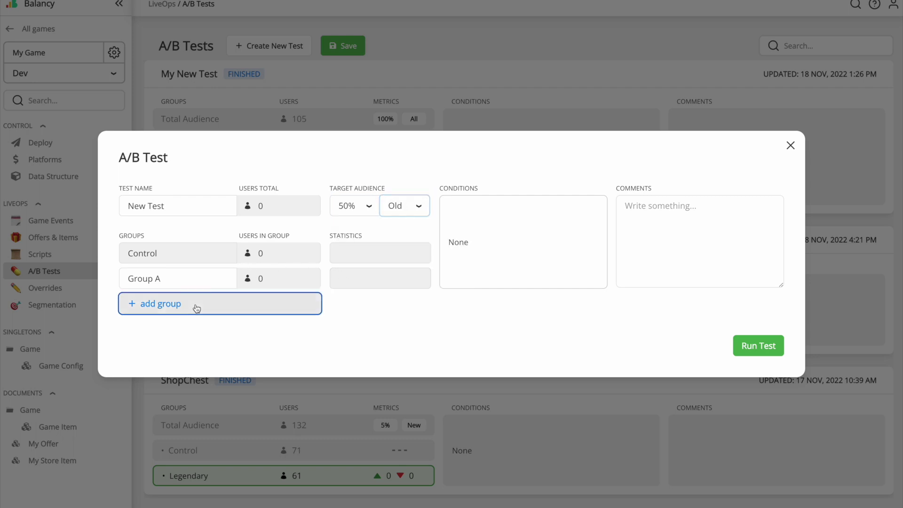
pyautogui.click(194, 315)
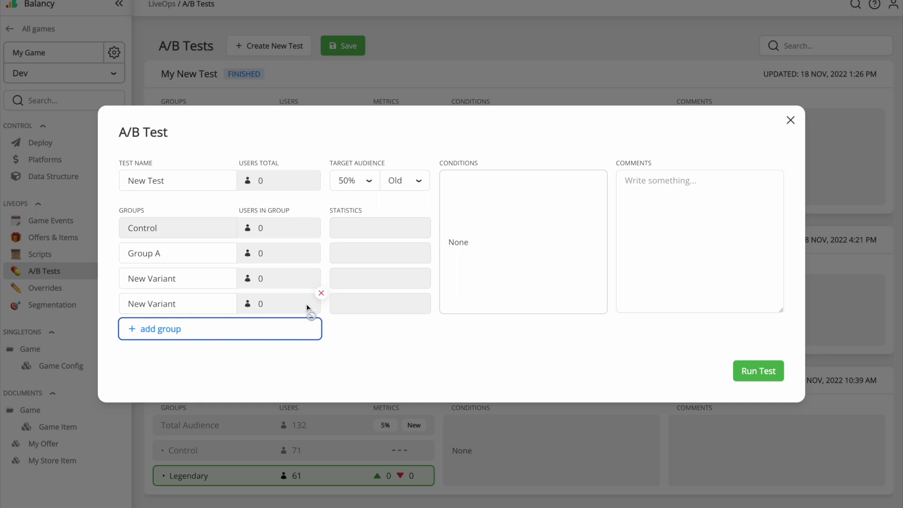
# - Give the test an empty And condition group and run it
pyautogui.moveTo(443, 243)
pyautogui.click(589, 188)
pyautogui.click(548, 197)
pyautogui.click(484, 256)
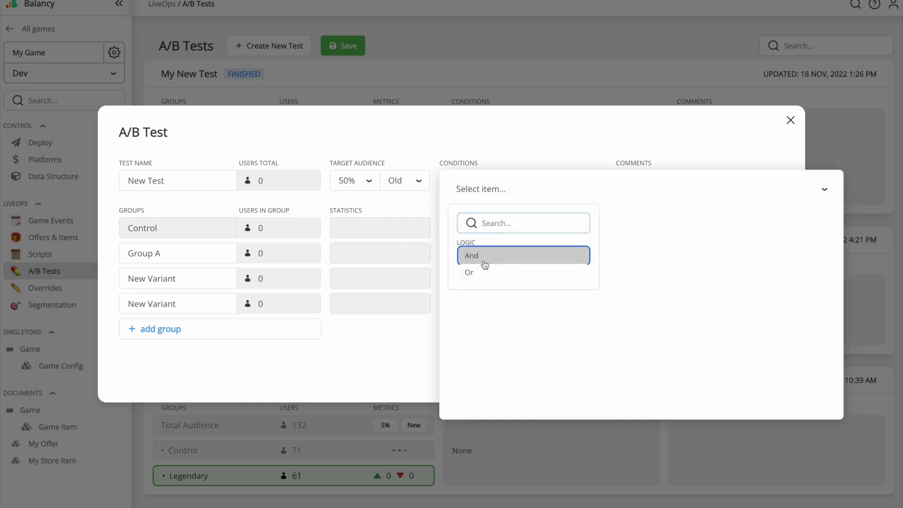
pyautogui.click(485, 193)
pyautogui.scroll(-6, 506, 310)
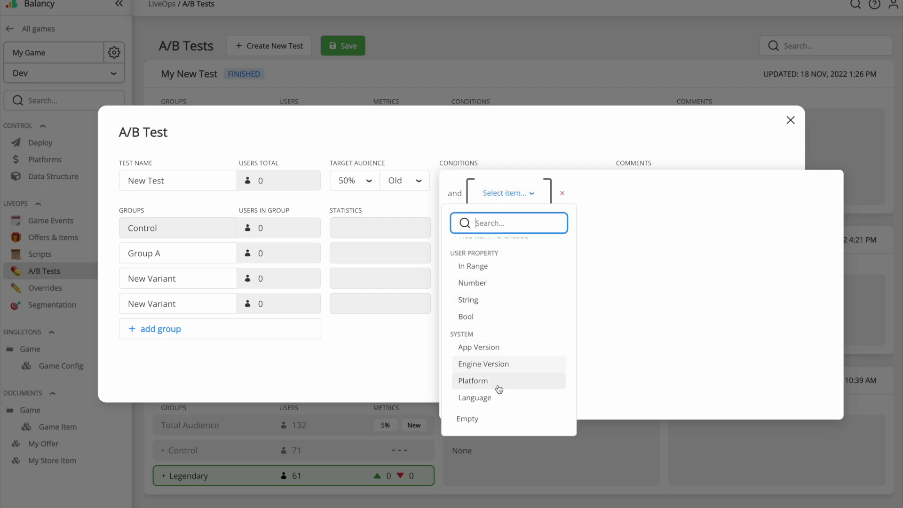
pyautogui.scroll(5, 500, 329)
pyautogui.click(630, 240)
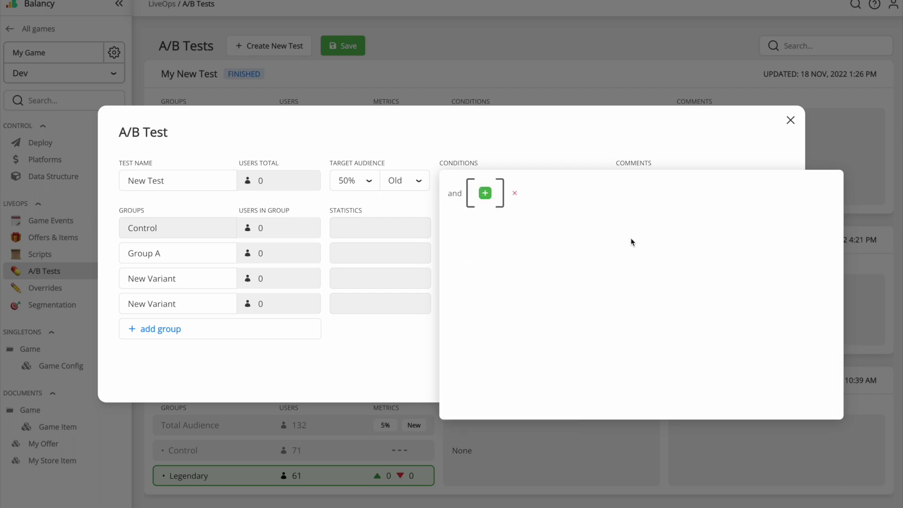
pyautogui.click(698, 147)
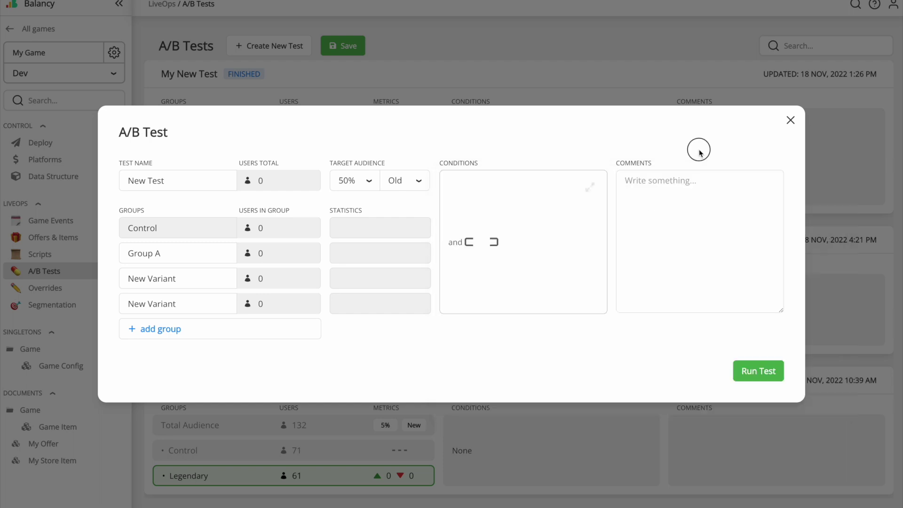
pyautogui.click(752, 372)
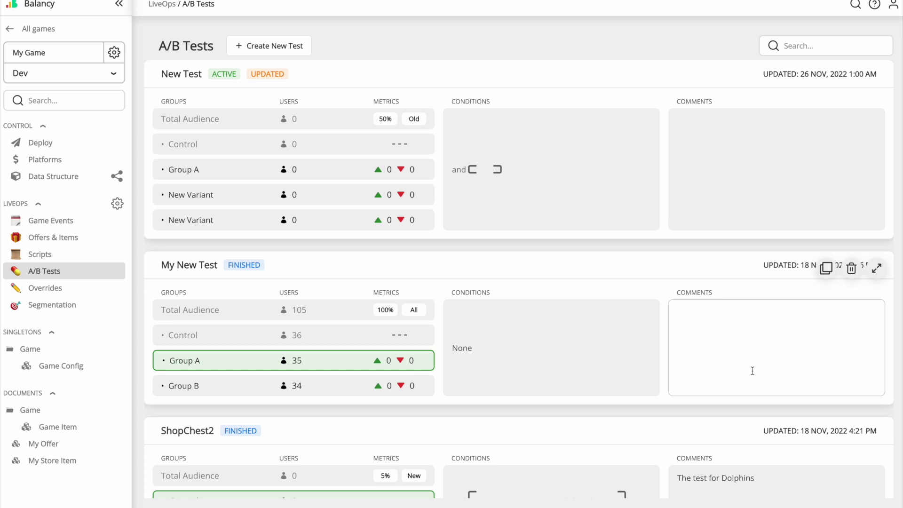
pyautogui.click(876, 268)
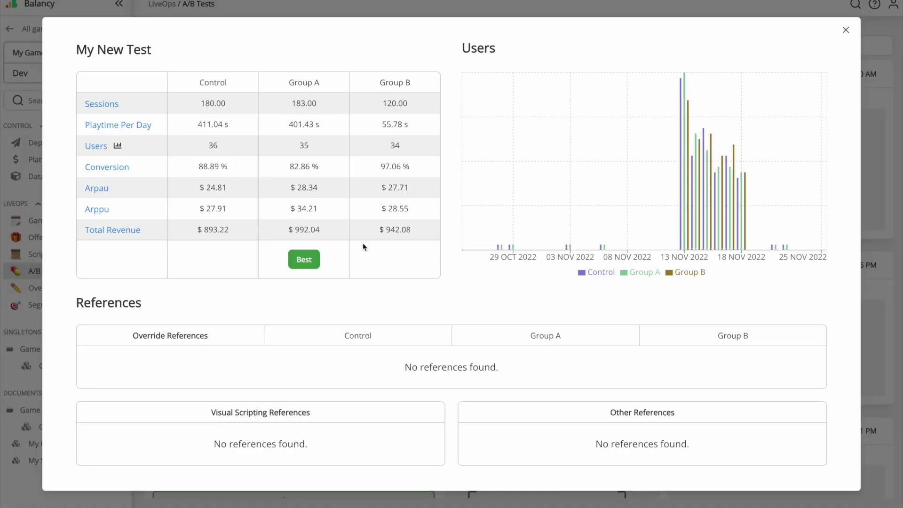
pyautogui.click(108, 168)
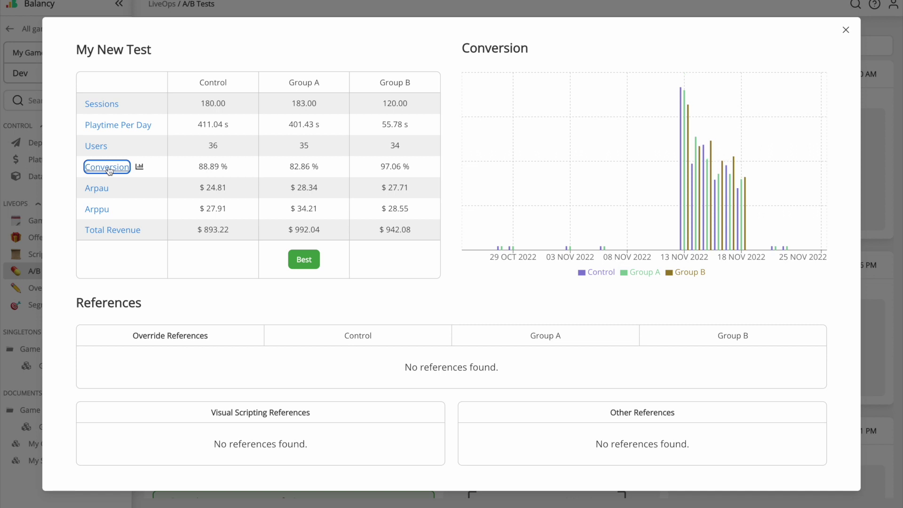
pyautogui.click(97, 190)
pyautogui.click(98, 210)
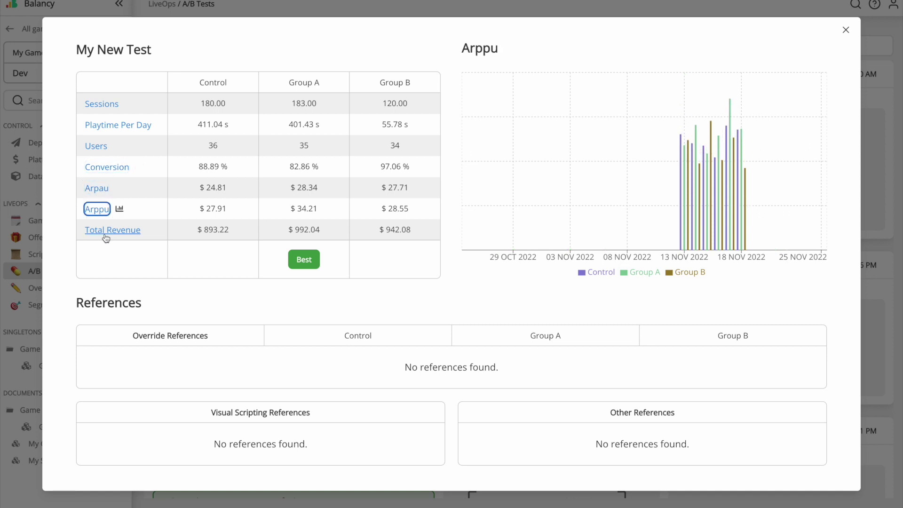
pyautogui.click(105, 232)
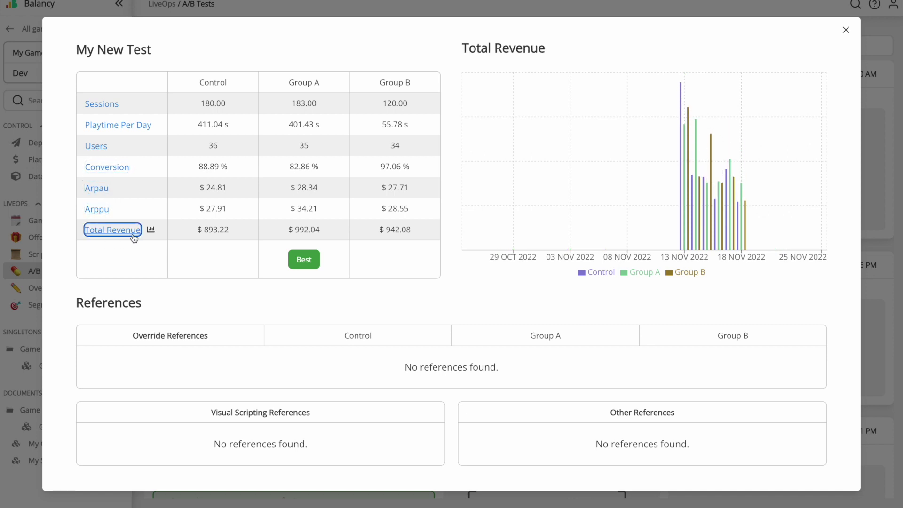
pyautogui.press('Escape')
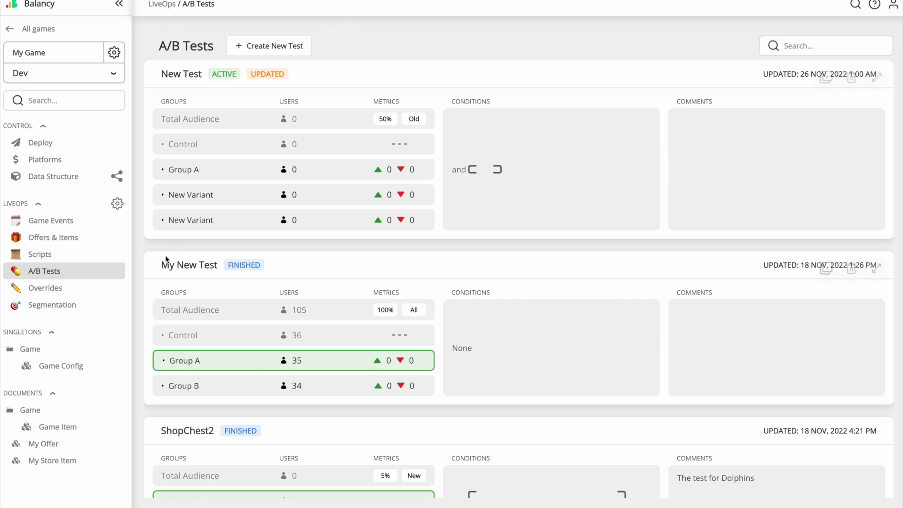
# - Start a new player segment and give it an empty And condition group
pyautogui.click(64, 306)
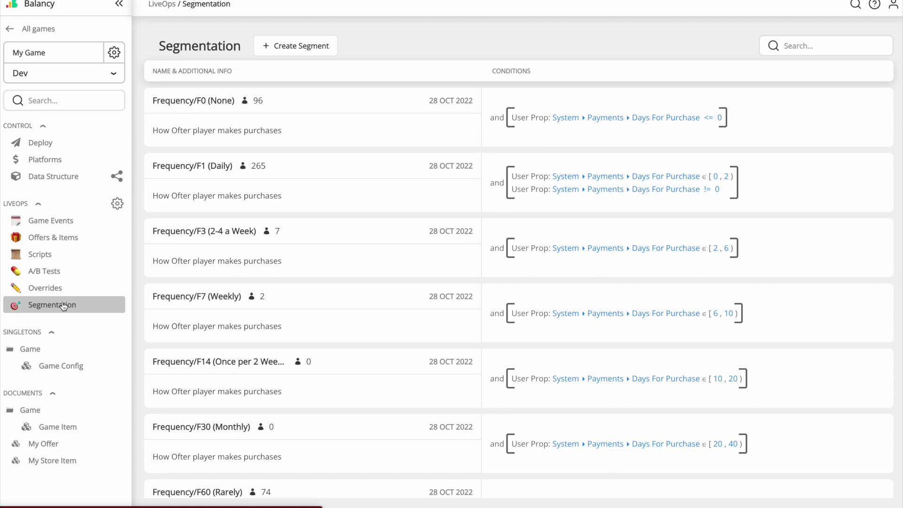
pyautogui.click(310, 47)
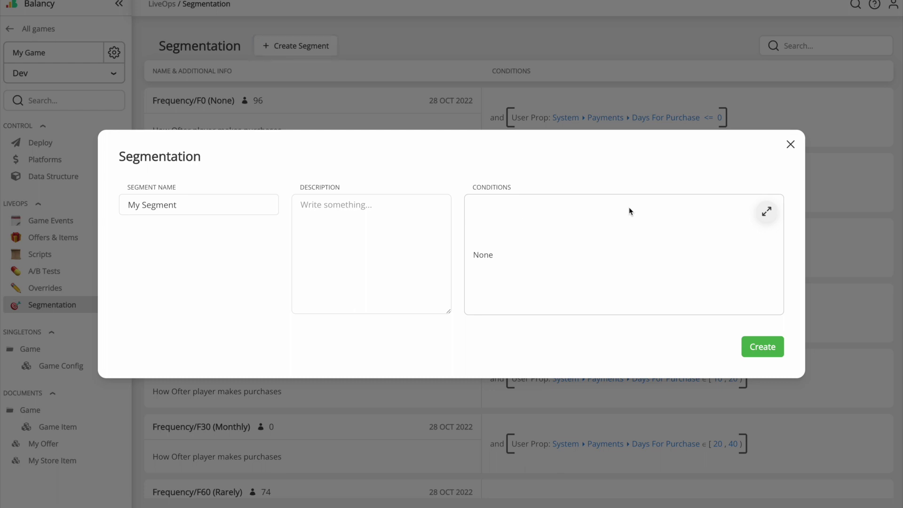
pyautogui.click(766, 211)
pyautogui.click(518, 217)
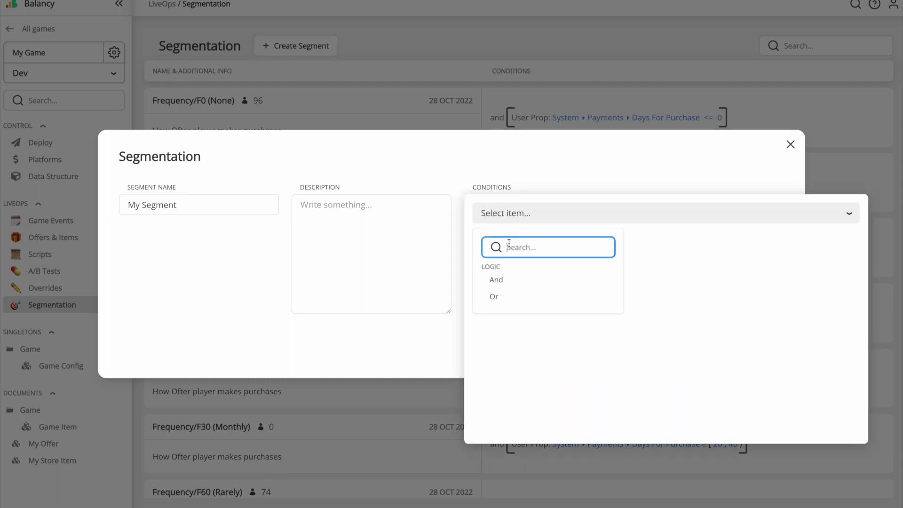
pyautogui.click(505, 282)
pyautogui.click(510, 218)
pyautogui.scroll(-3, 548, 348)
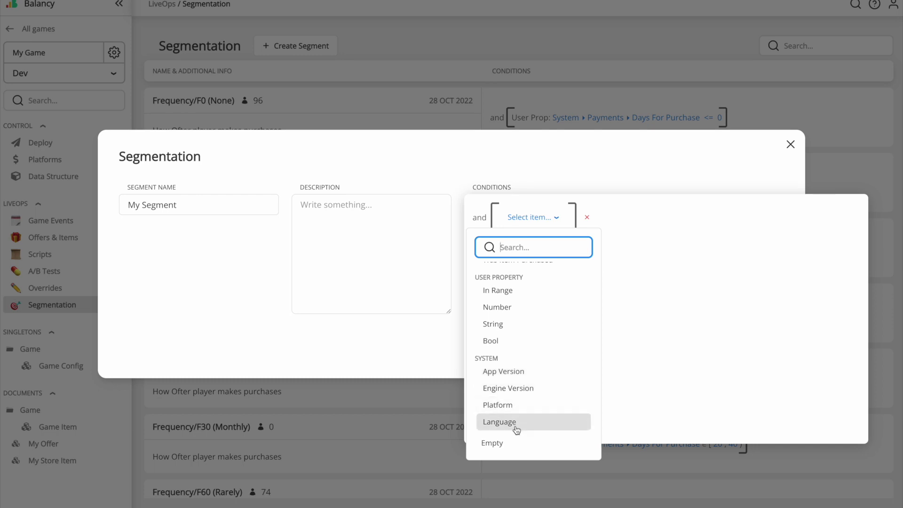
pyautogui.scroll(3, 517, 429)
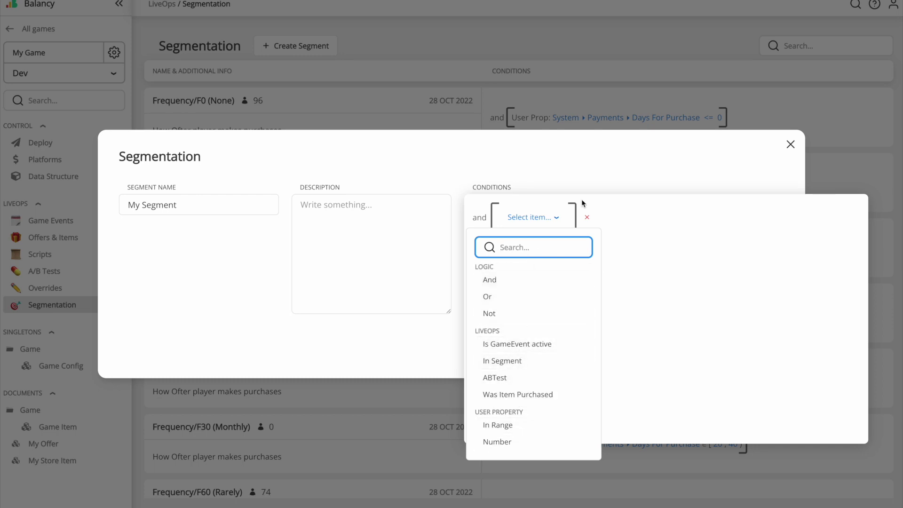
pyautogui.click(643, 176)
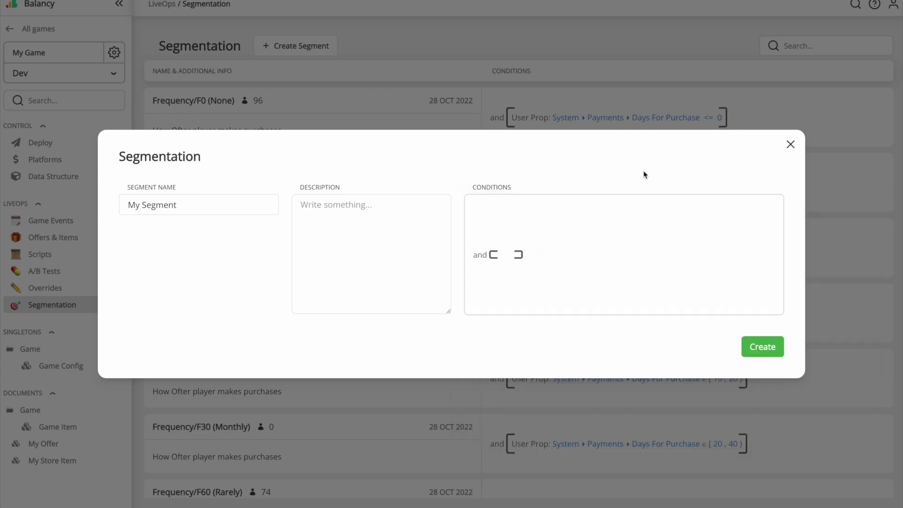
# - Discard the unsaved segment and scroll through the Frequency, Monetary and Recency segments
pyautogui.click(790, 144)
pyautogui.click(541, 93)
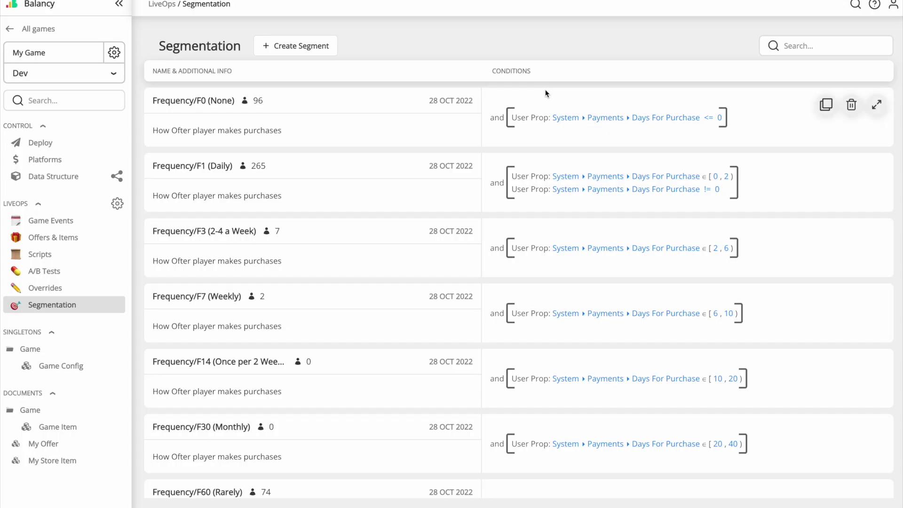
pyautogui.scroll(-13, 419, 132)
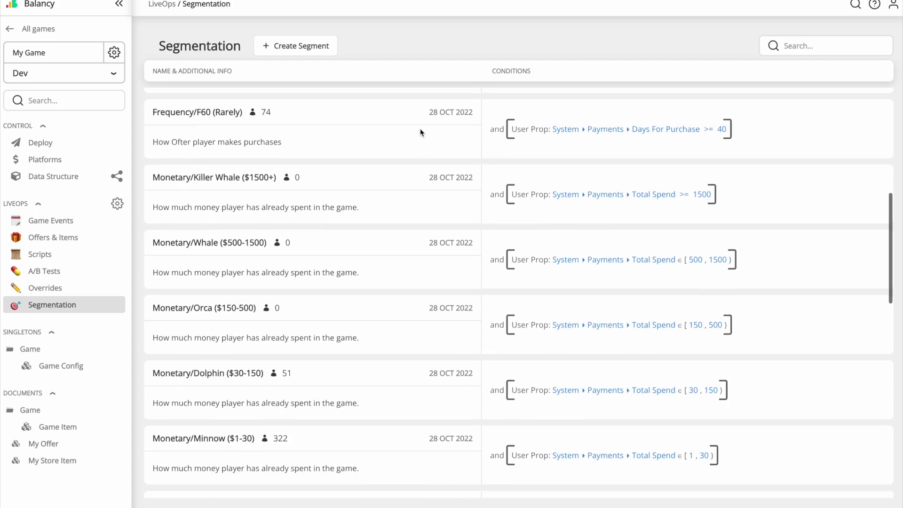
pyautogui.scroll(-10, 420, 132)
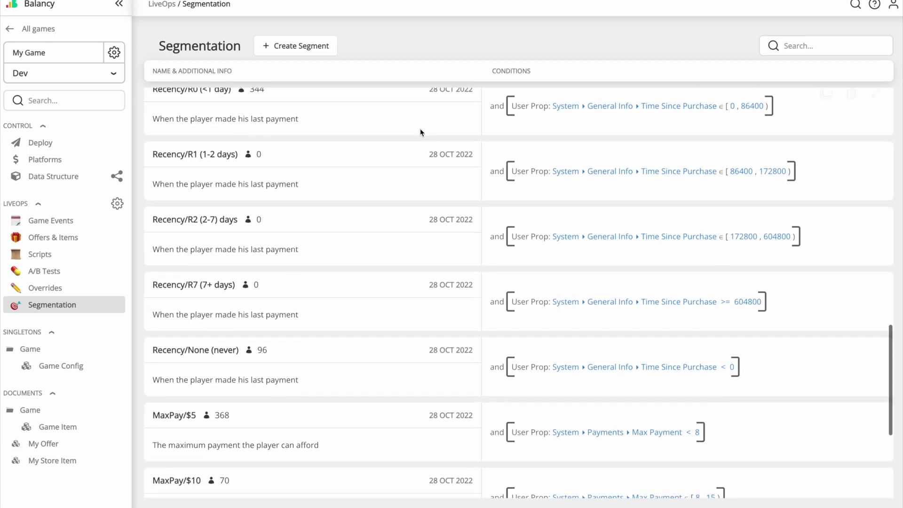
pyautogui.scroll(20, 420, 132)
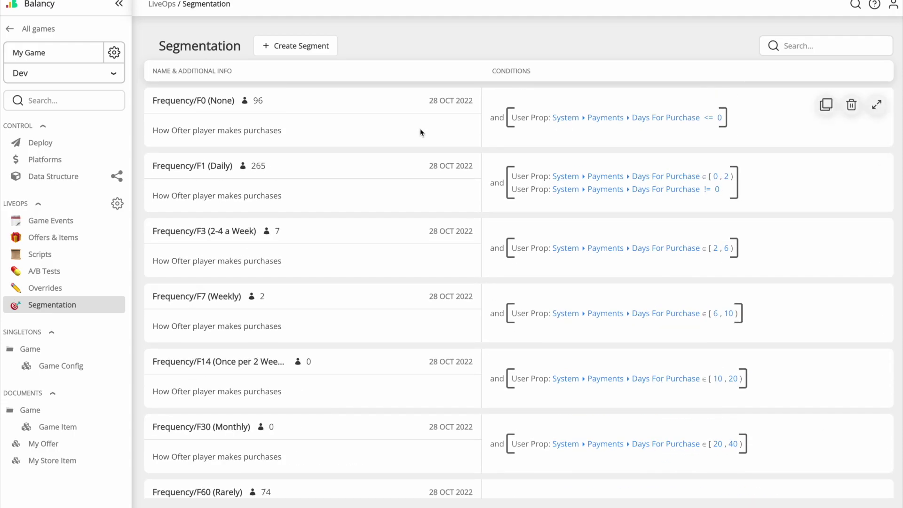
# - Start a new segment with an And group holding a user property condition
pyautogui.click(291, 46)
pyautogui.click(538, 249)
pyautogui.click(547, 227)
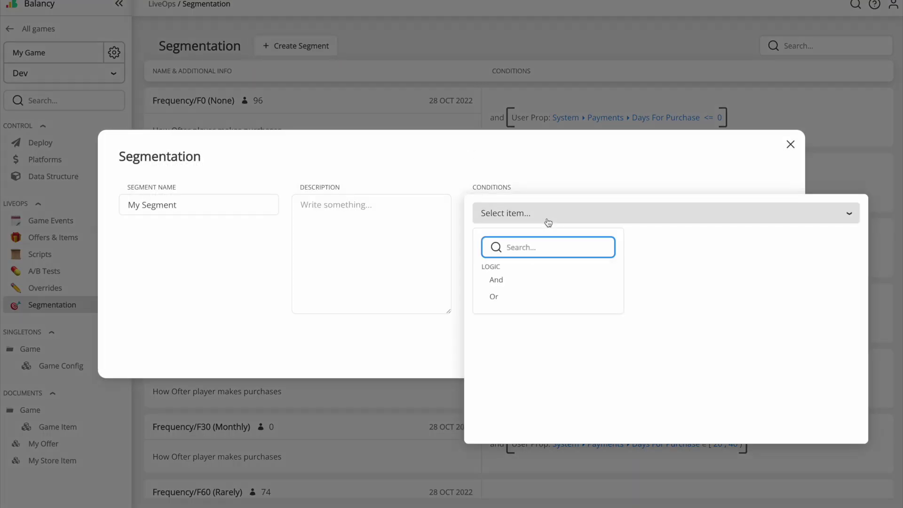
pyautogui.click(497, 280)
pyautogui.click(509, 214)
pyautogui.click(496, 388)
# - Set the condition to Default Profile Level >= 10 and create the segment
pyautogui.click(583, 217)
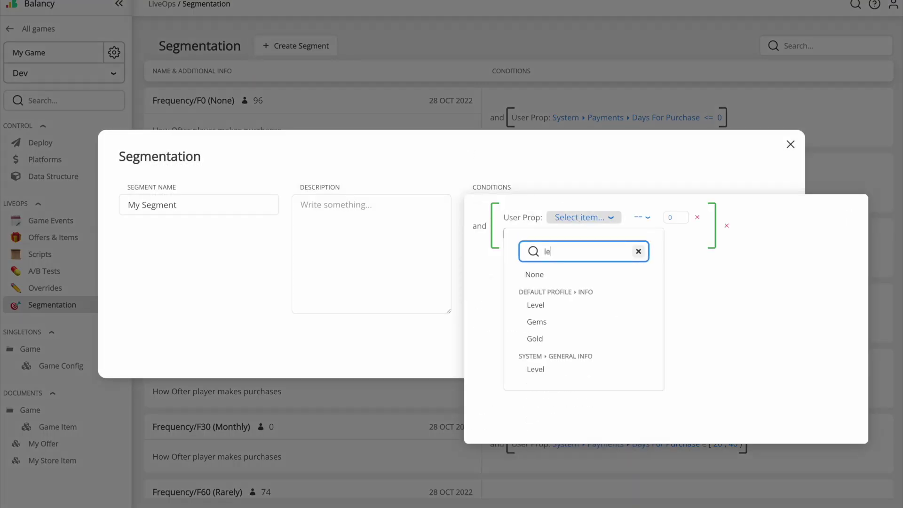
pyautogui.click(535, 307)
pyautogui.click(696, 216)
pyautogui.click(705, 301)
pyautogui.click(735, 217)
pyautogui.write('10')
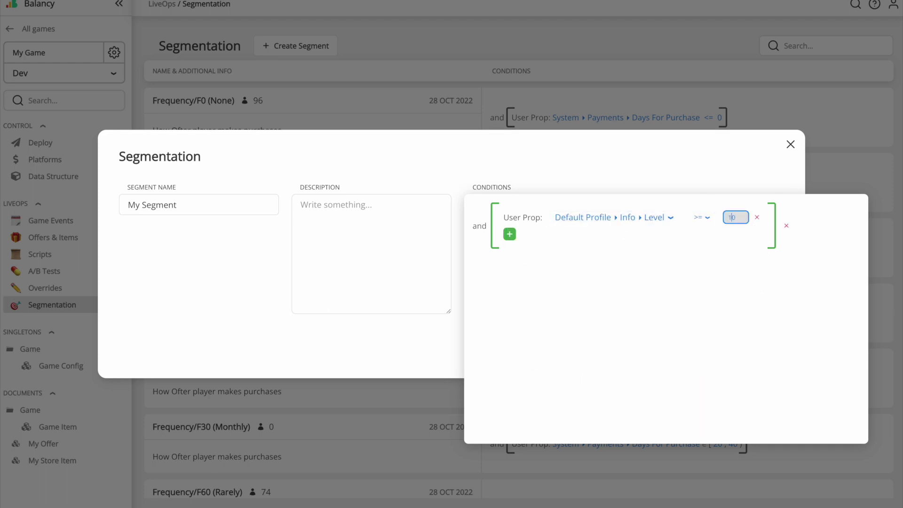
pyautogui.click(691, 242)
pyautogui.click(762, 348)
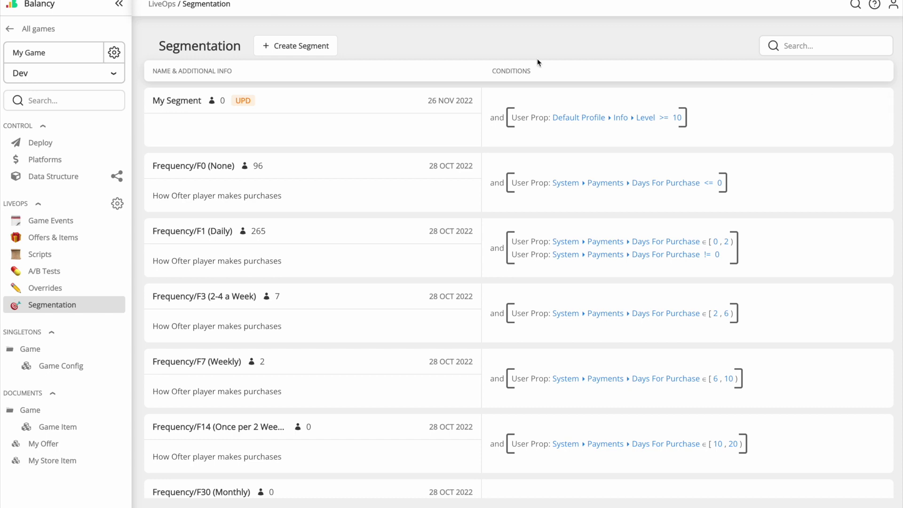
pyautogui.click(59, 427)
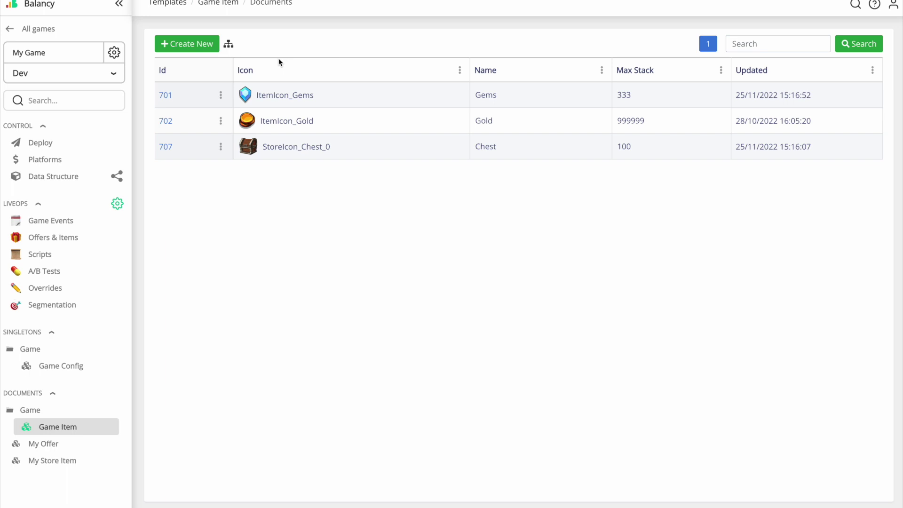
# - Read the Game Item column descriptions, then open the Game Item template definition
pyautogui.moveTo(635, 69)
pyautogui.click(228, 4)
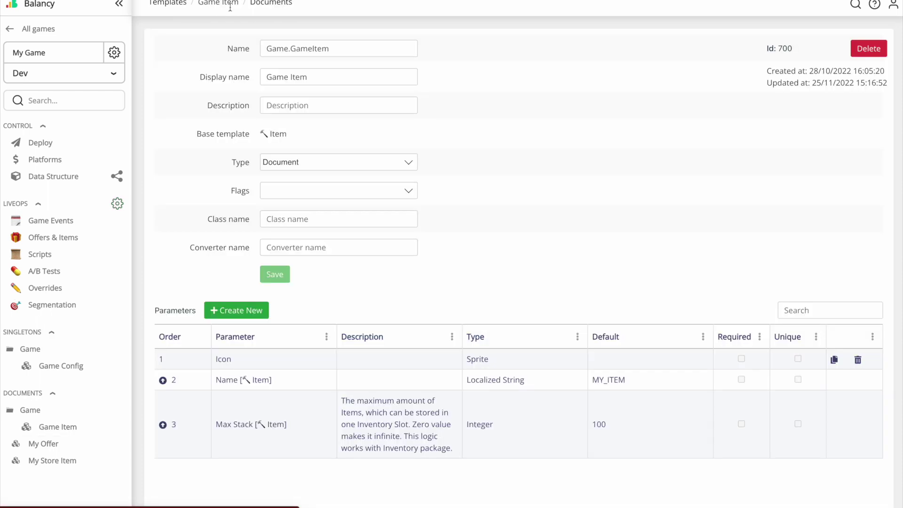
# - Add a String parameter named Description to the Game Item template
pyautogui.click(245, 310)
pyautogui.click(305, 141)
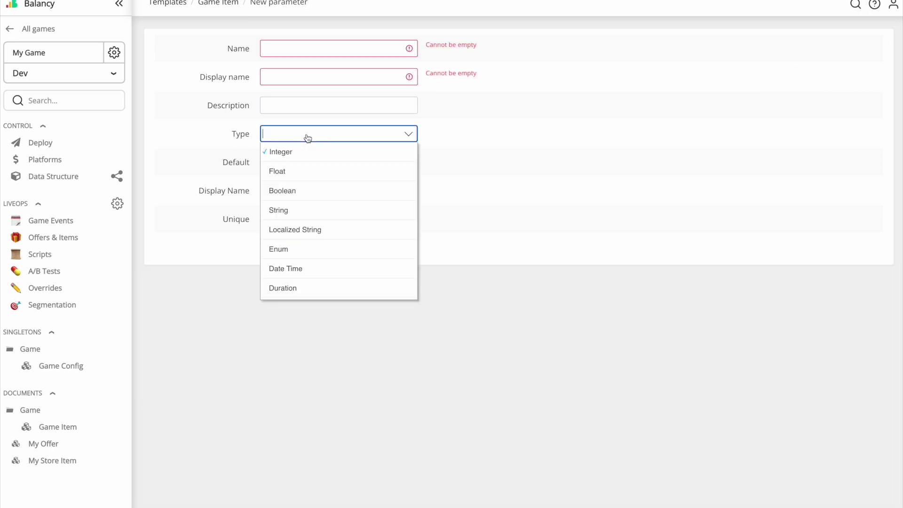
pyautogui.scroll(-3, 309, 210)
pyautogui.scroll(5, 308, 210)
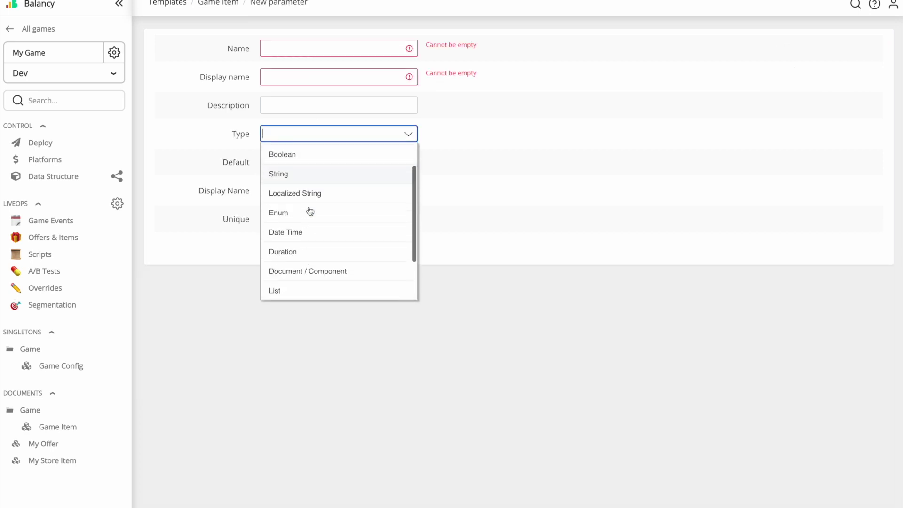
pyautogui.click(309, 210)
pyautogui.click(302, 44)
pyautogui.write('Description')
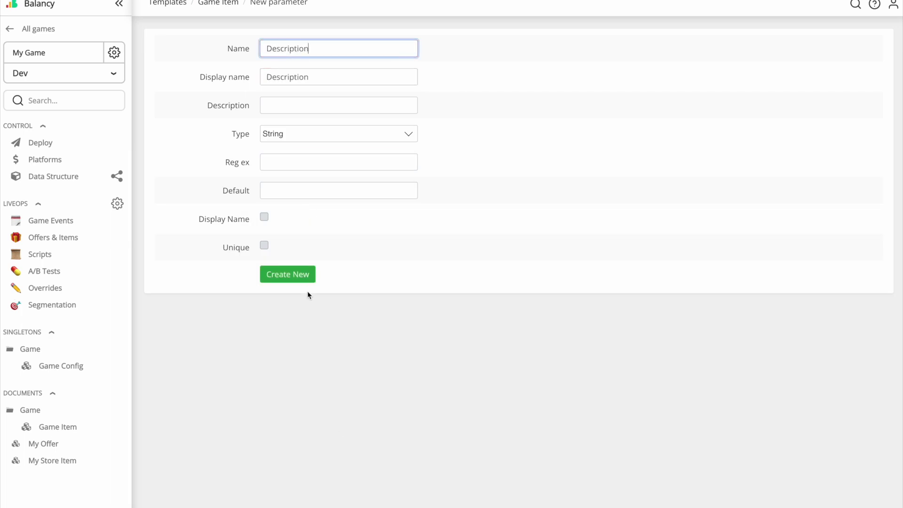
pyautogui.press('Return')
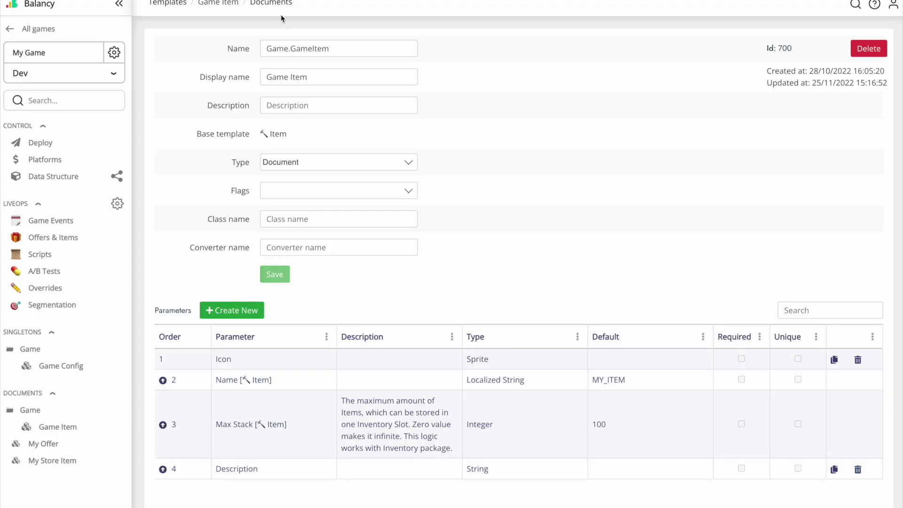
pyautogui.click(274, 3)
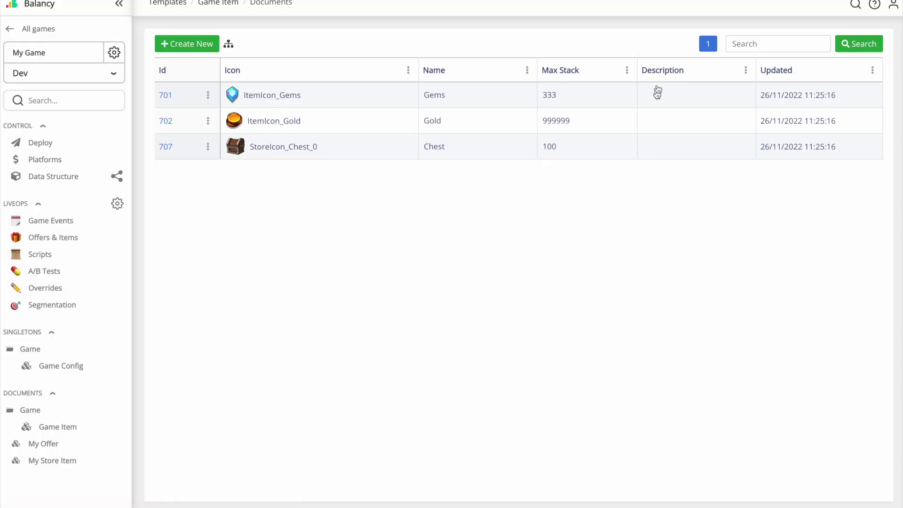
pyautogui.click(528, 5)
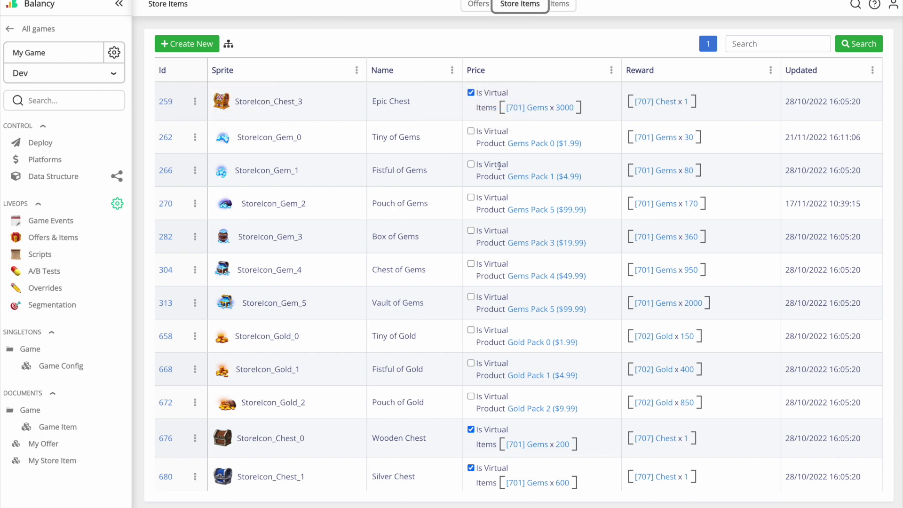
# - Add a 100 Gems reward to the Epic Chest store item alongside its Chest
pyautogui.click(557, 143)
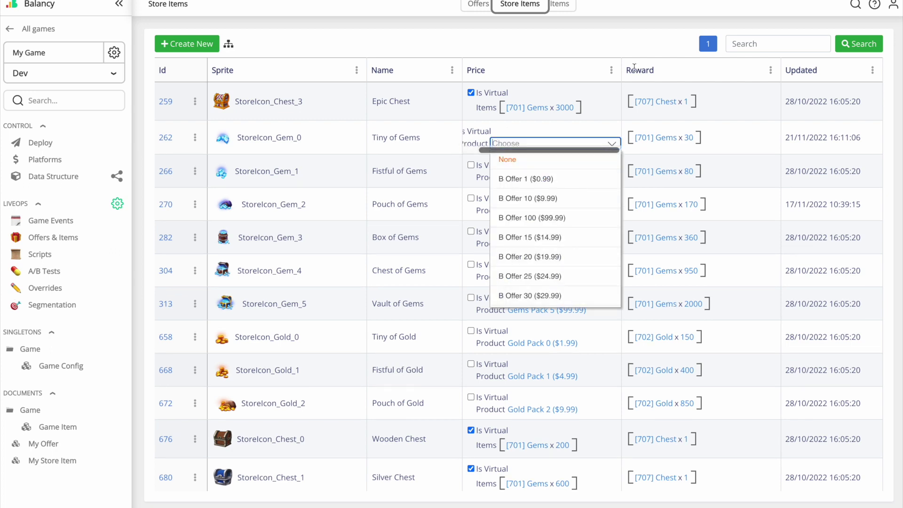
pyautogui.click(661, 47)
pyautogui.click(705, 98)
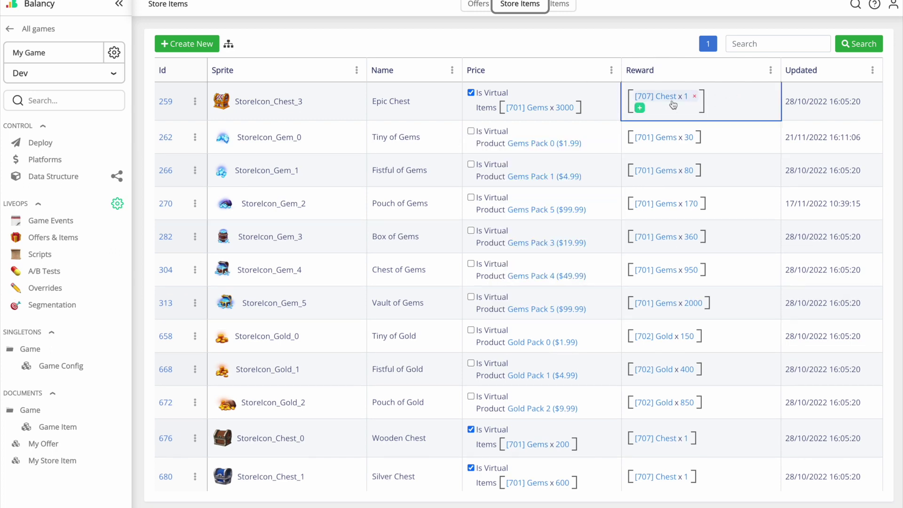
pyautogui.click(641, 109)
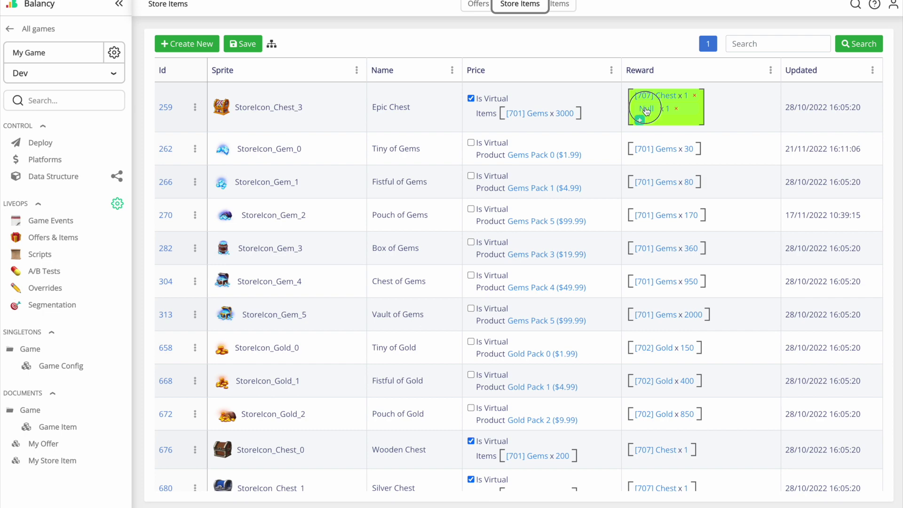
pyautogui.click(644, 110)
pyautogui.click(661, 163)
pyautogui.click(688, 109)
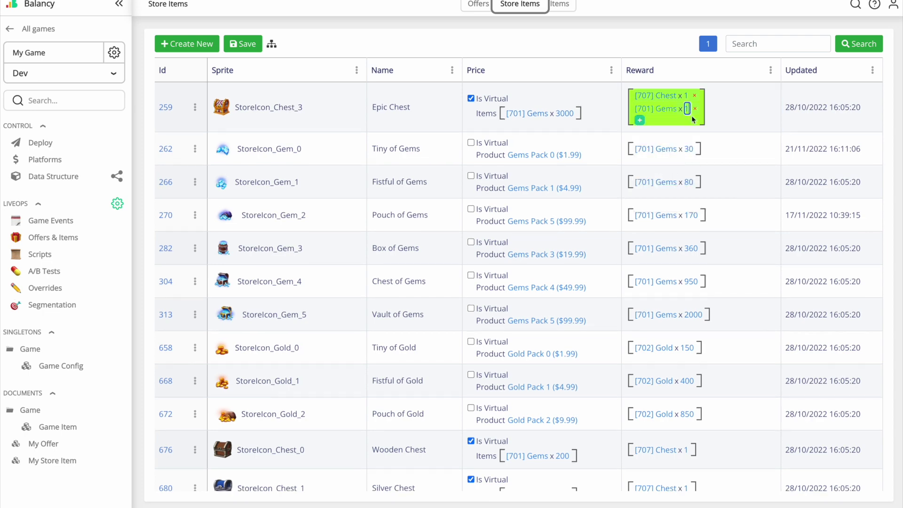
pyautogui.write('00')
pyautogui.press('Return')
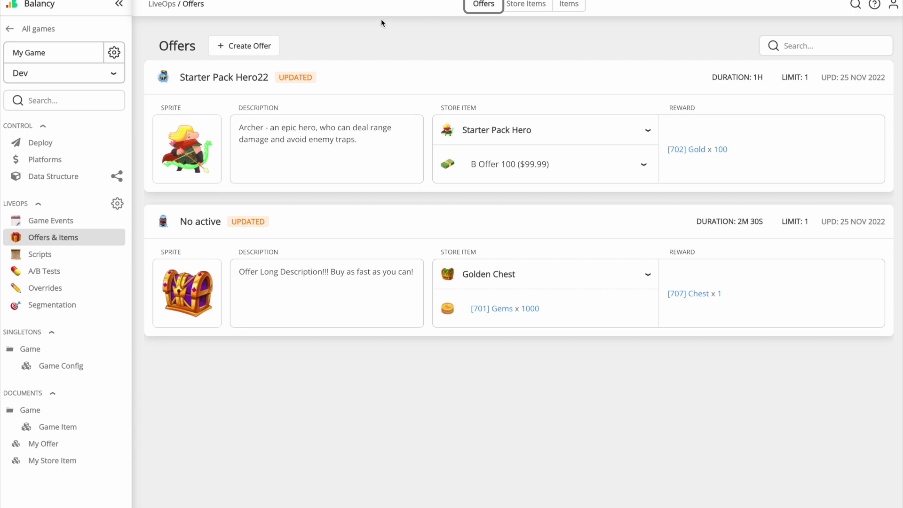
# - Check the Starter Pack Hero offer's sprite, icon and title
pyautogui.click(185, 153)
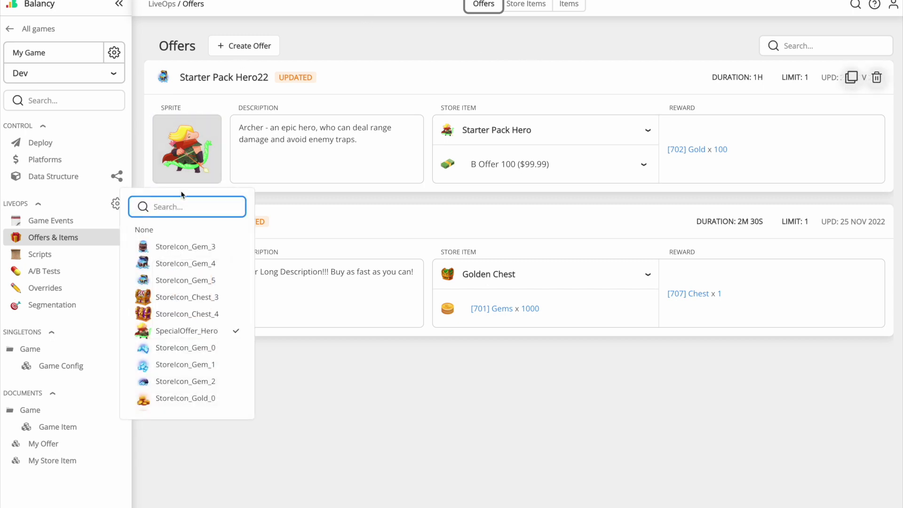
pyautogui.click(163, 77)
pyautogui.click(228, 75)
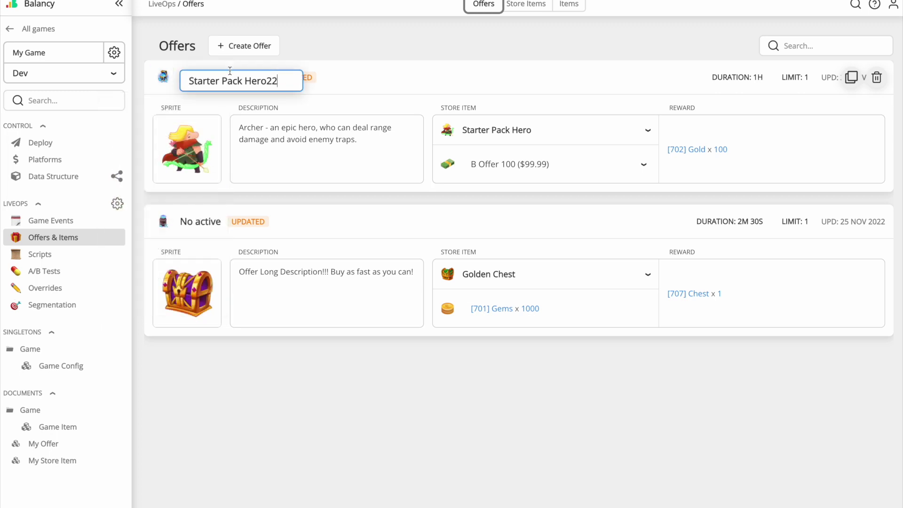
pyautogui.press('BackSpace')
pyautogui.press('BackSpace')
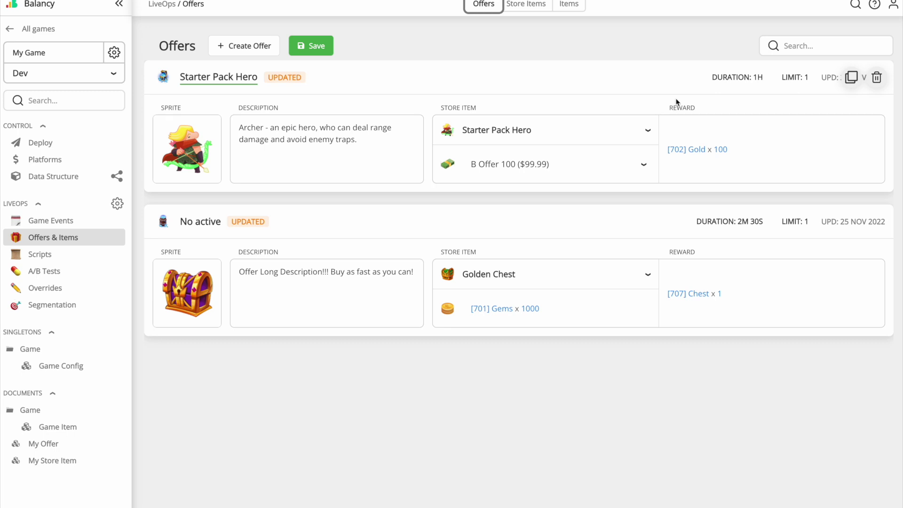
# - Set the offer duration to 0D 1H 0M 0S, keeping store item B Offer 100 ($99.99)
pyautogui.click(731, 80)
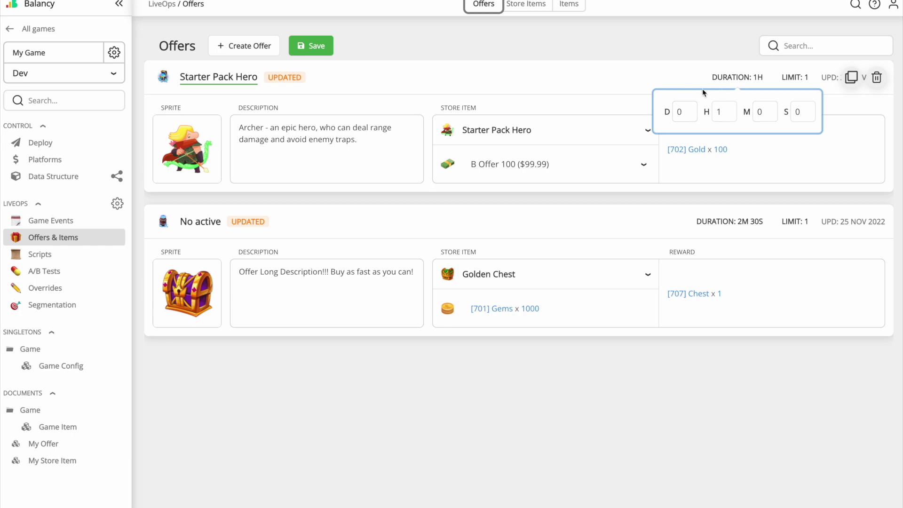
pyautogui.click(632, 82)
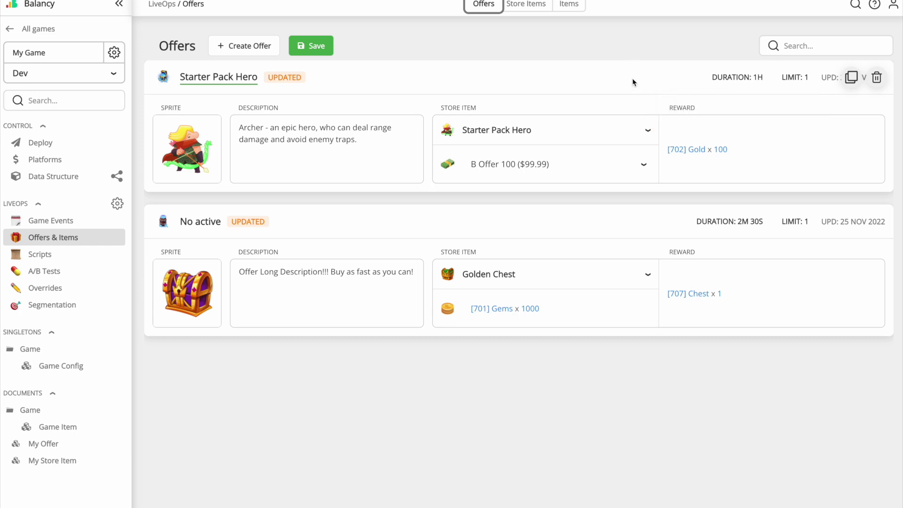
pyautogui.click(647, 166)
pyautogui.scroll(-5, 570, 313)
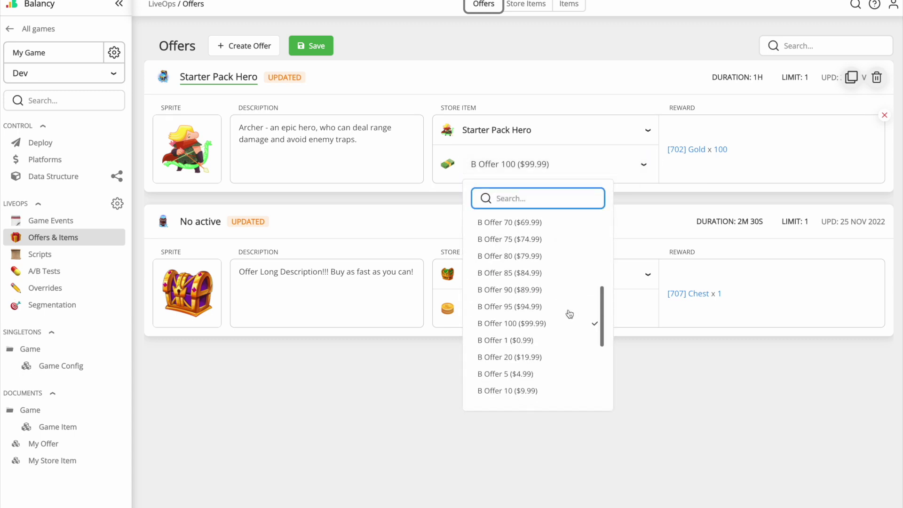
pyautogui.scroll(5, 569, 312)
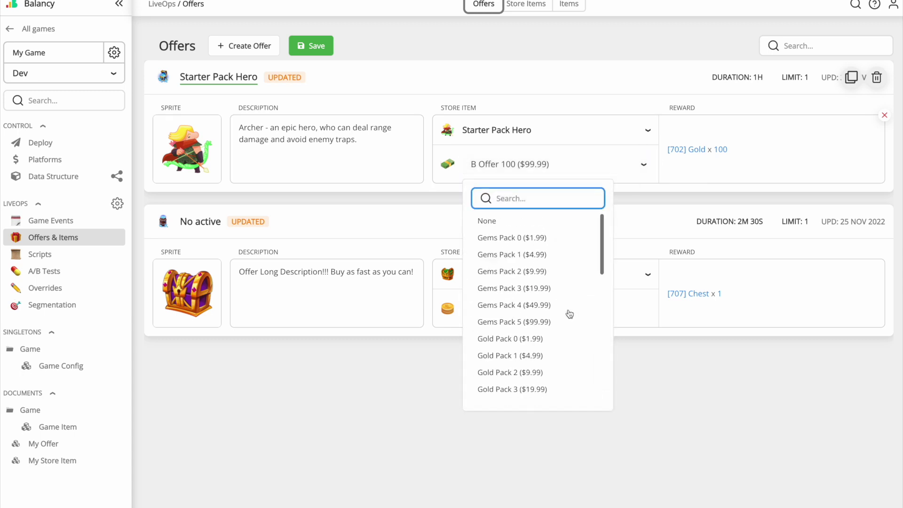
pyautogui.click(556, 77)
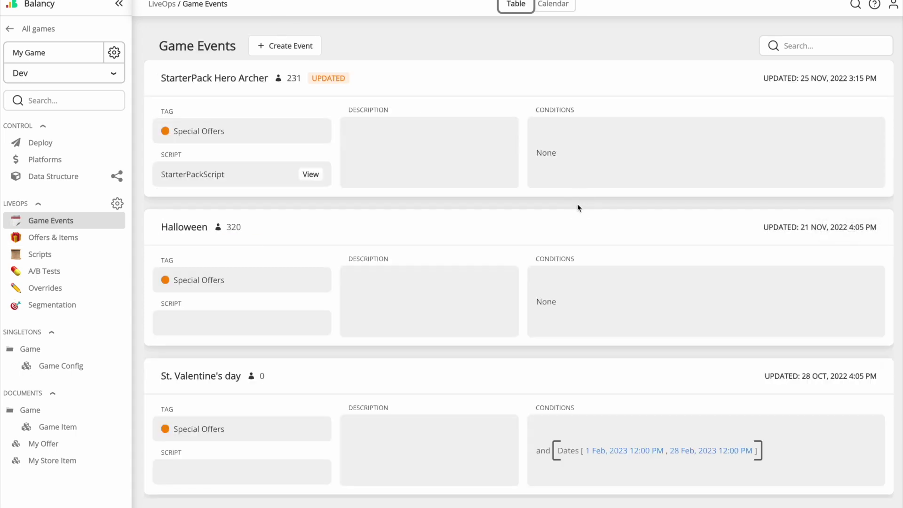
# - Scroll the Game Events list and open StarterPack Hero Archer in the event editor
pyautogui.scroll(-6, 578, 208)
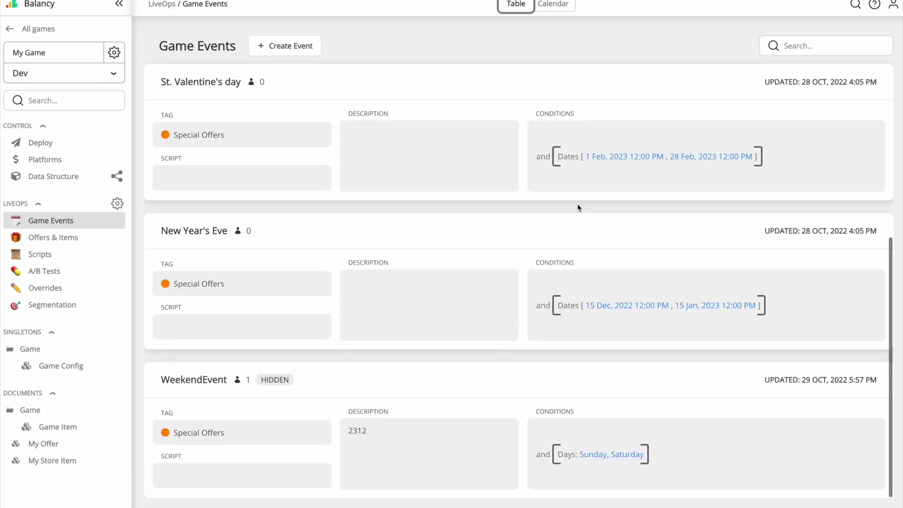
pyautogui.scroll(5, 578, 207)
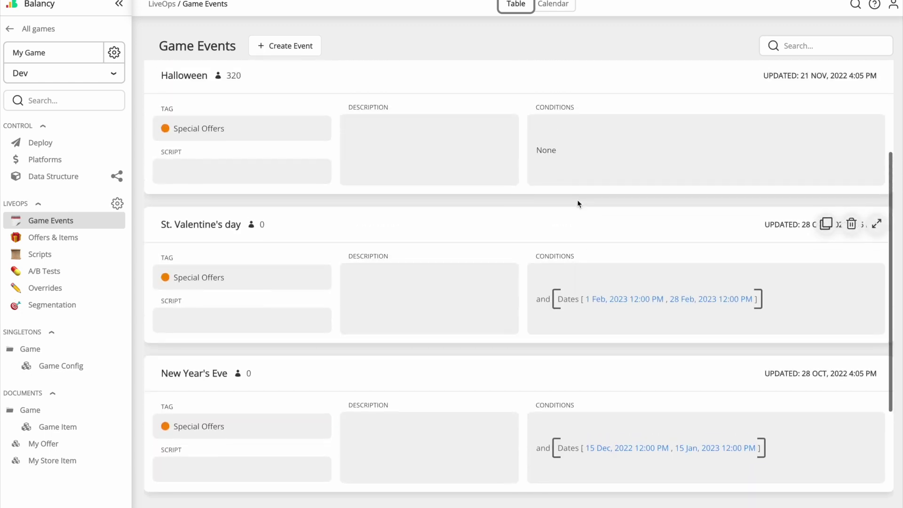
pyautogui.scroll(1, 577, 204)
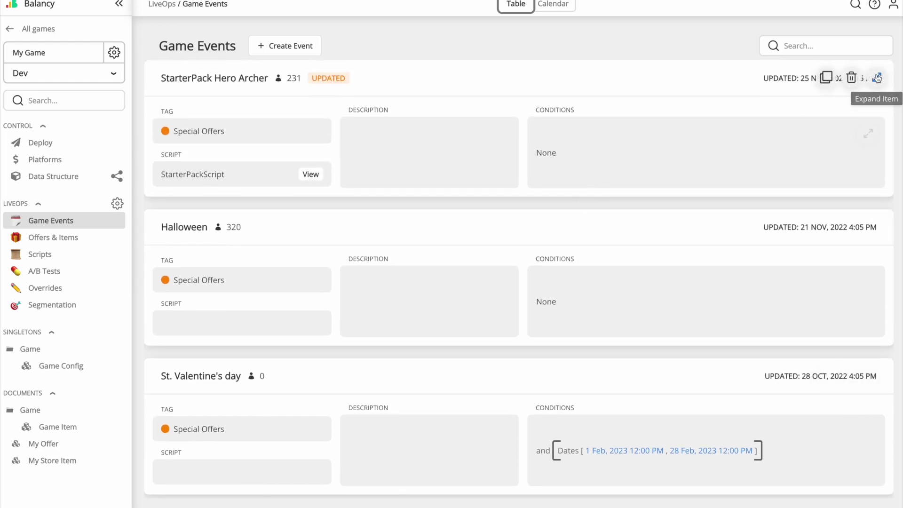
pyautogui.click(877, 78)
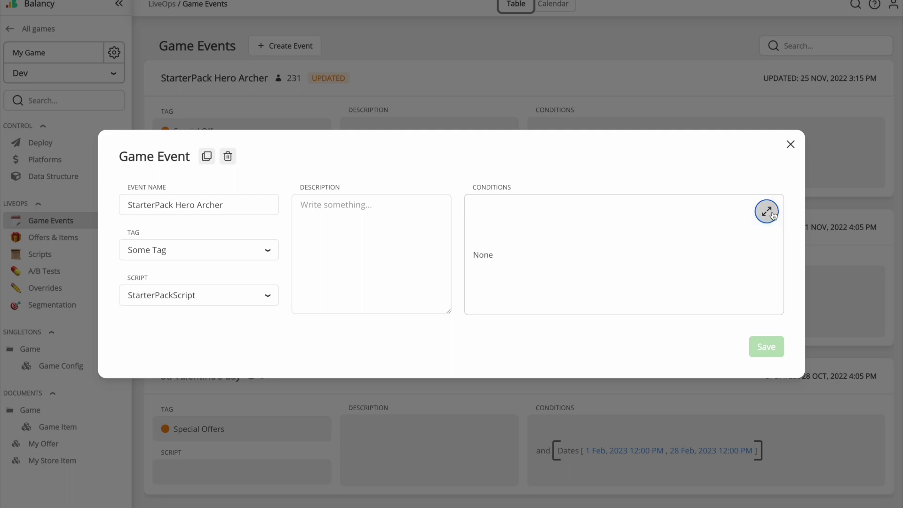
# - Add an And group with a Dates Range condition of 25/11/2022–03/12/2022
pyautogui.click(767, 211)
pyautogui.click(553, 212)
pyautogui.click(505, 279)
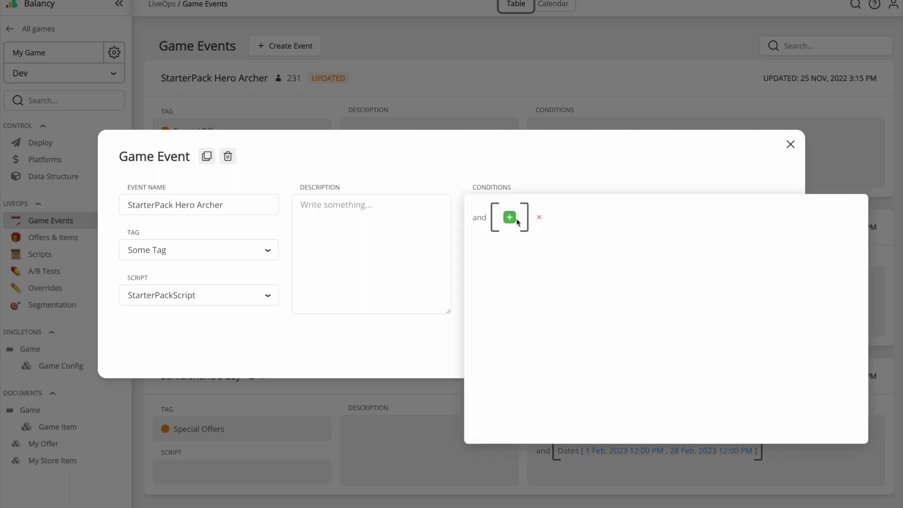
pyautogui.click(517, 220)
pyautogui.write('da')
pyautogui.click(512, 331)
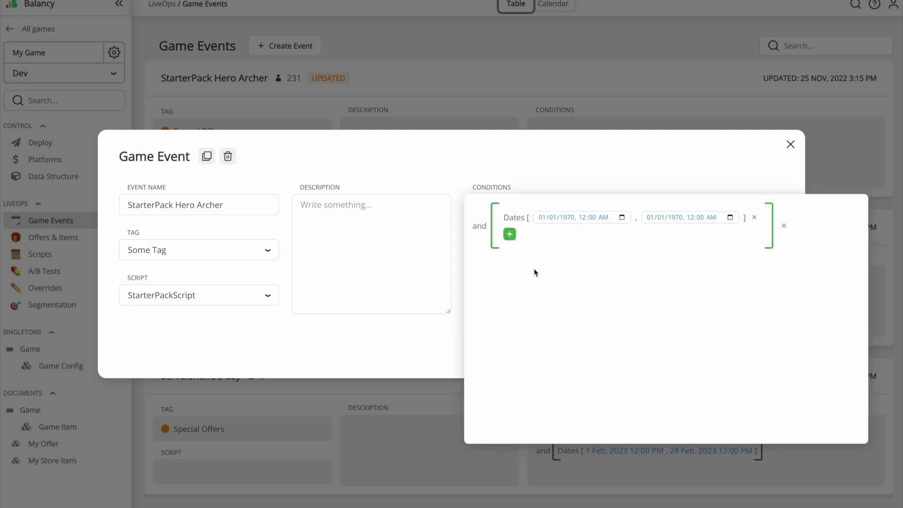
pyautogui.click(622, 217)
pyautogui.click(628, 360)
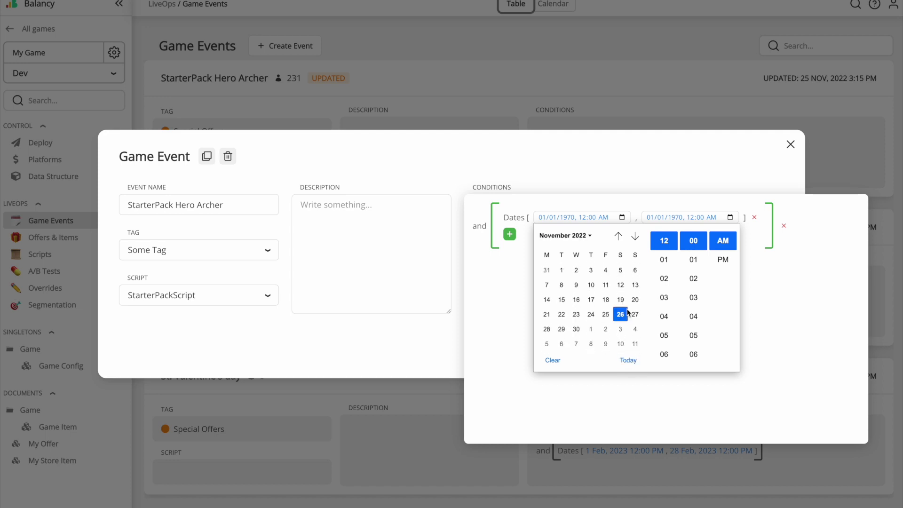
pyautogui.click(724, 240)
# - Add an In Segment condition for Monetary/NonPayer ($0) and save the event
pyautogui.click(509, 233)
pyautogui.write('se')
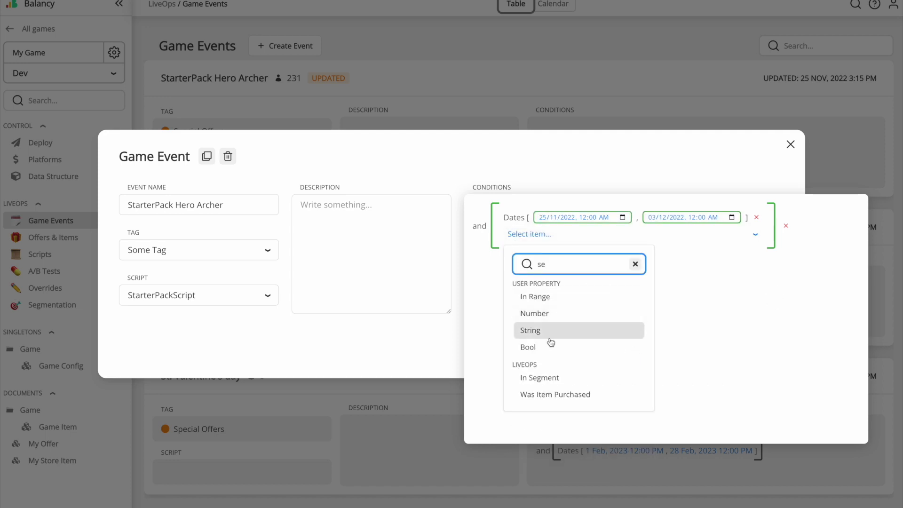
pyautogui.click(543, 377)
pyautogui.click(575, 233)
pyautogui.scroll(-5, 573, 395)
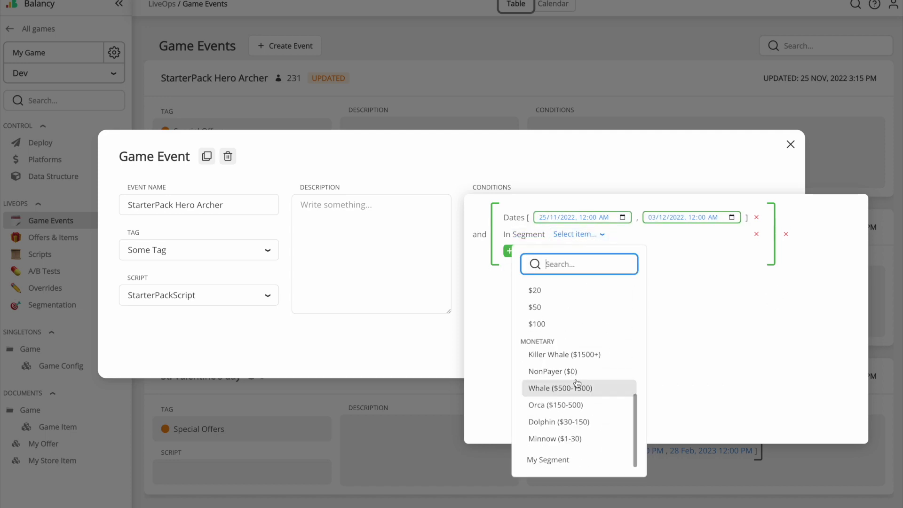
pyautogui.click(578, 372)
pyautogui.click(671, 163)
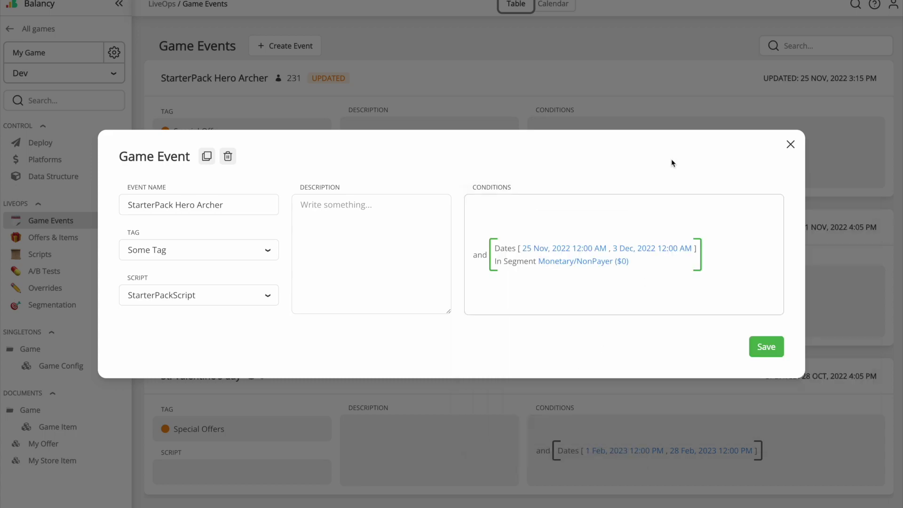
pyautogui.click(756, 340)
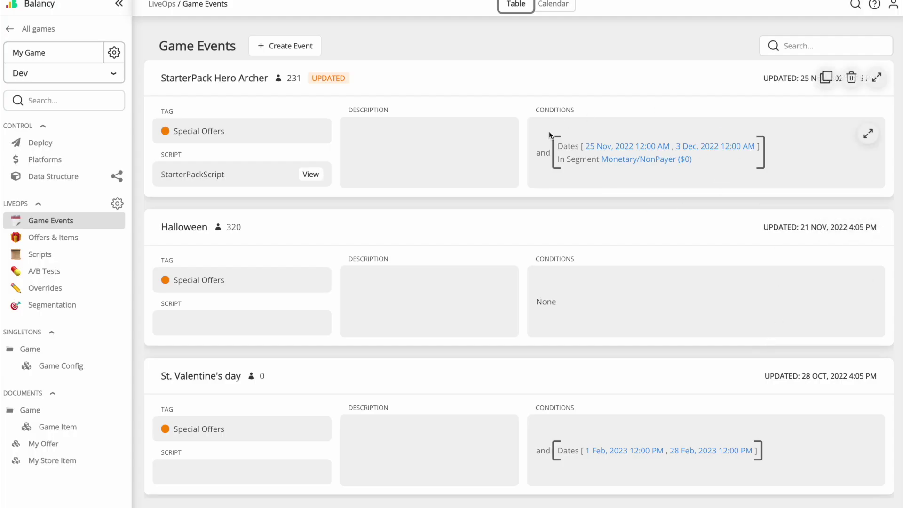
pyautogui.click(310, 174)
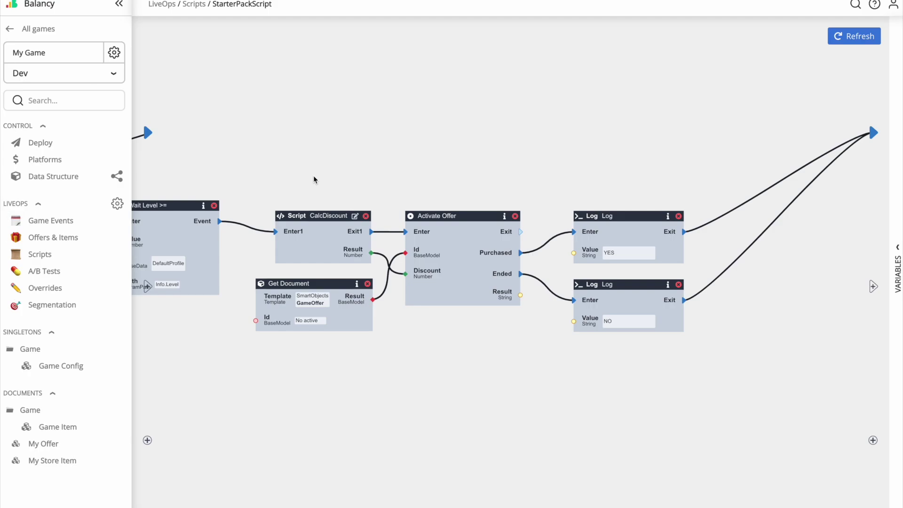
# - Pan through the StarterPackScript graph, viewing its AB Test, Level, Activate Offer and Log nodes and variables
pyautogui.moveTo(238, 151); pyautogui.dragTo(506, 122)
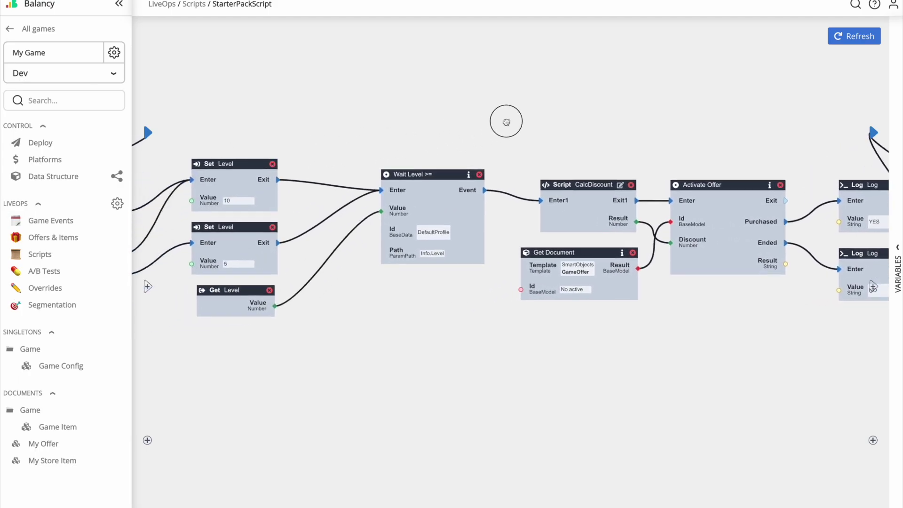
pyautogui.moveTo(260, 101); pyautogui.dragTo(419, 66)
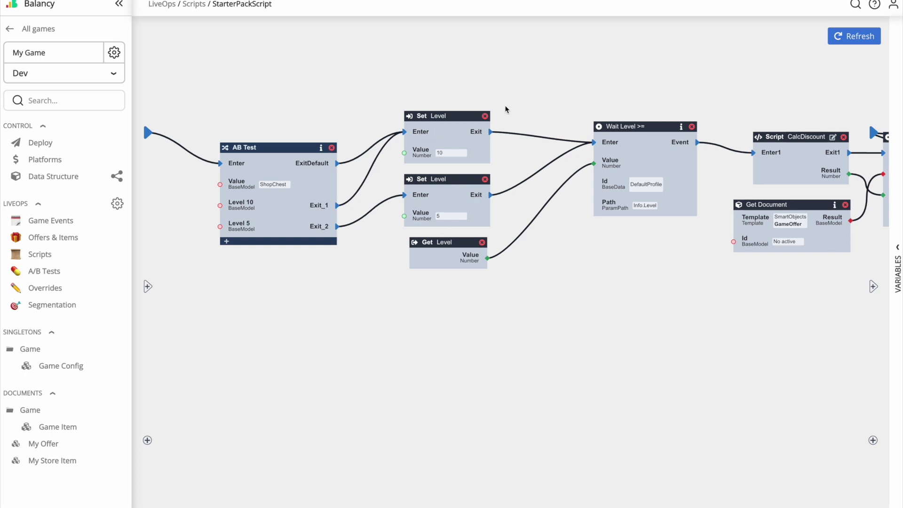
pyautogui.click(897, 256)
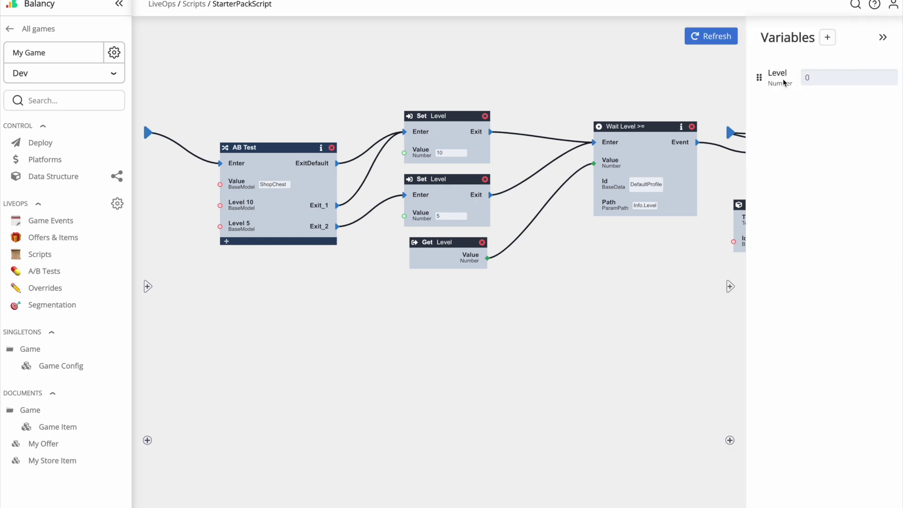
pyautogui.click(882, 38)
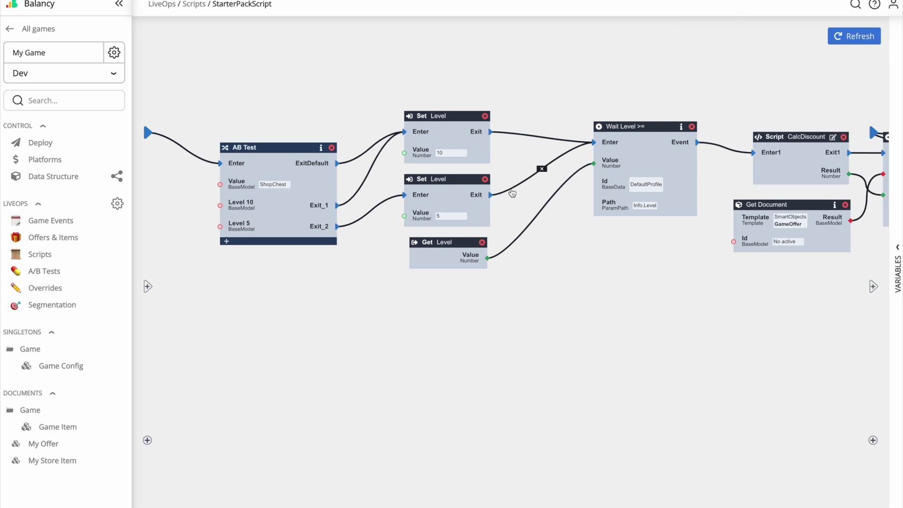
pyautogui.moveTo(698, 93); pyautogui.dragTo(566, 79)
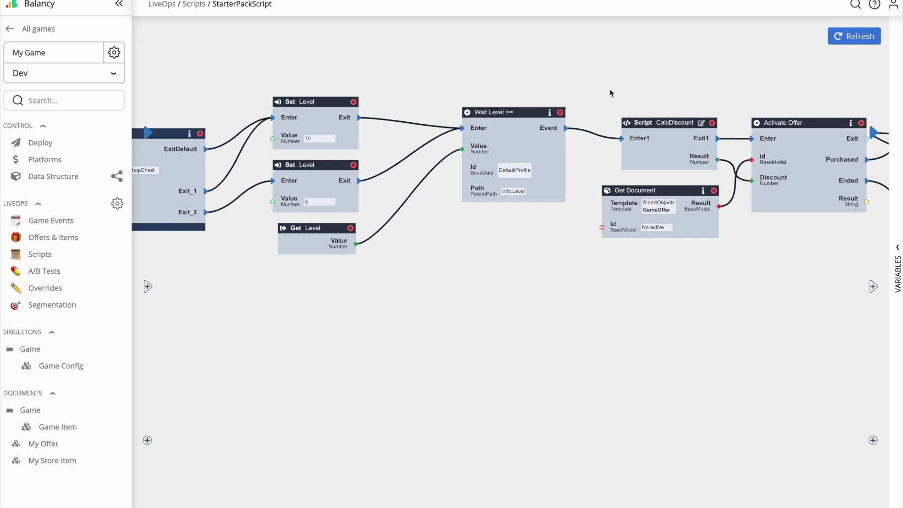
pyautogui.moveTo(610, 89); pyautogui.dragTo(361, 97)
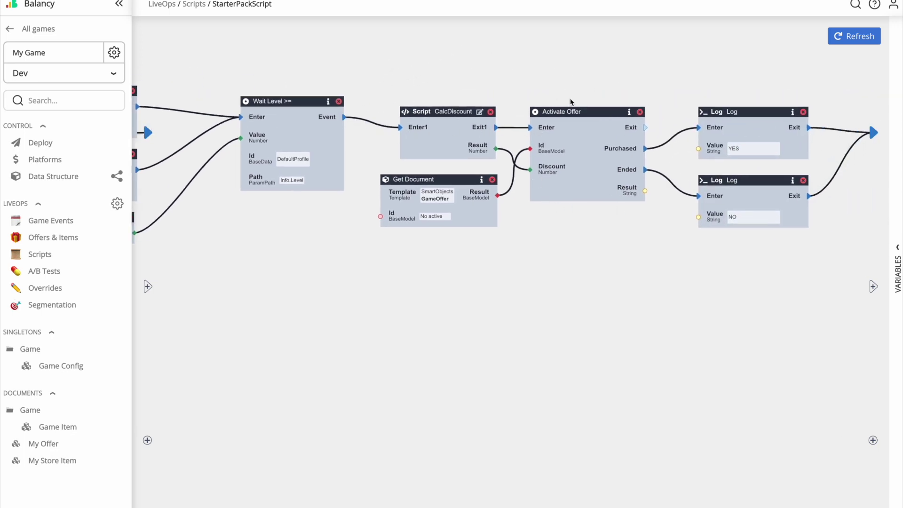
pyautogui.moveTo(608, 227); pyautogui.dragTo(536, 264)
pyautogui.scroll(-5, 604, 252)
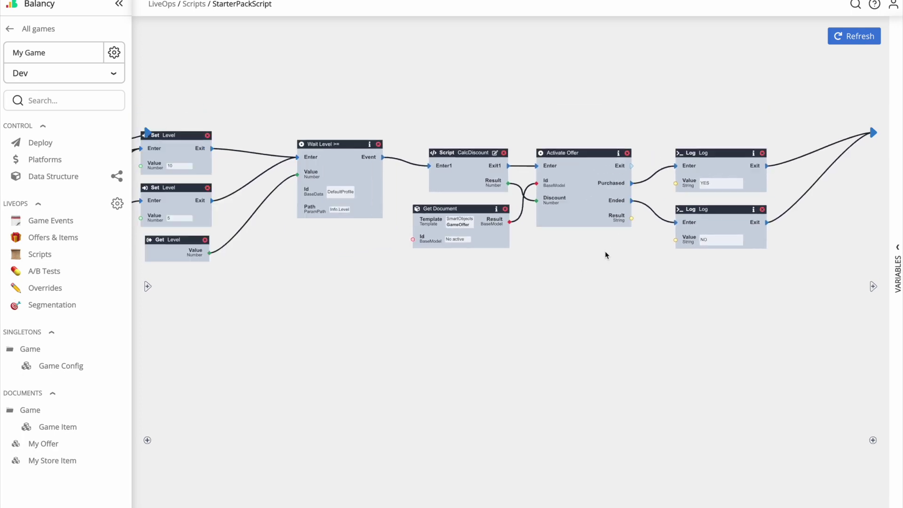
pyautogui.scroll(4, 605, 252)
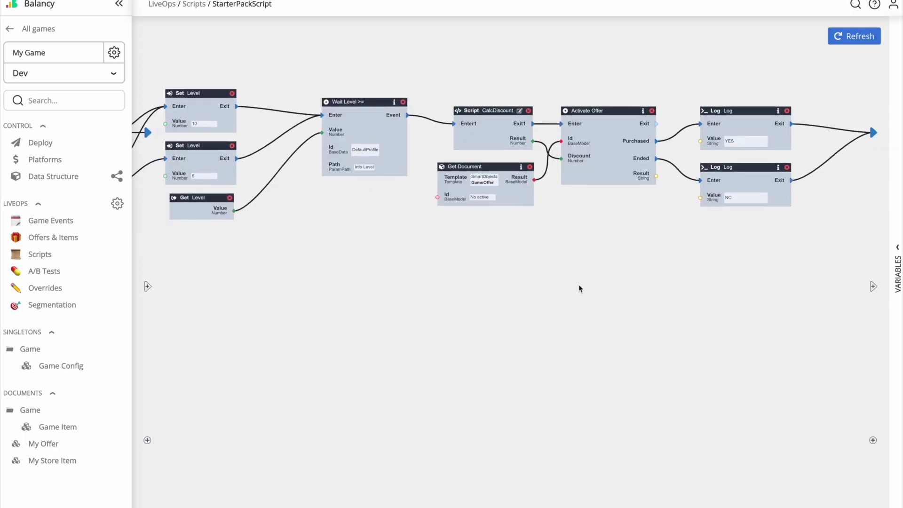
# - Browse the list of addable script nodes and close it without adding one
pyautogui.rightClick(580, 287)
pyautogui.scroll(-10, 649, 373)
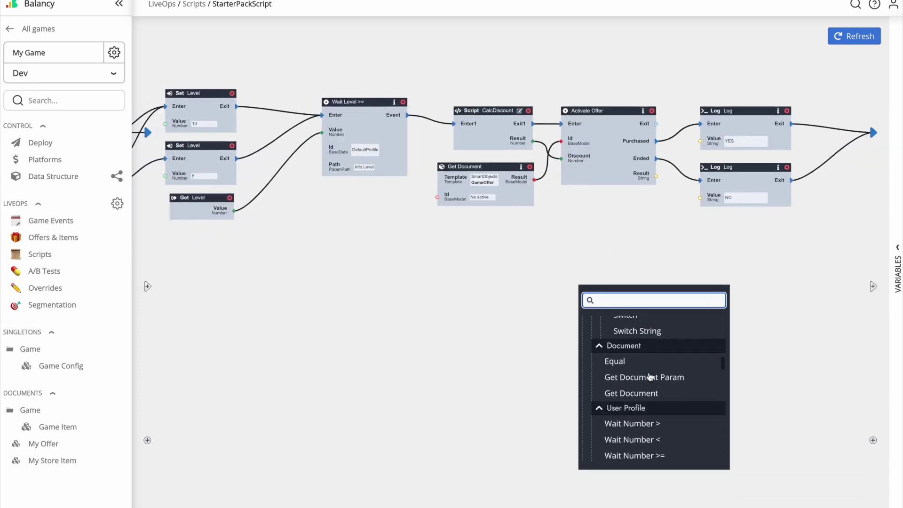
pyautogui.scroll(-10, 649, 377)
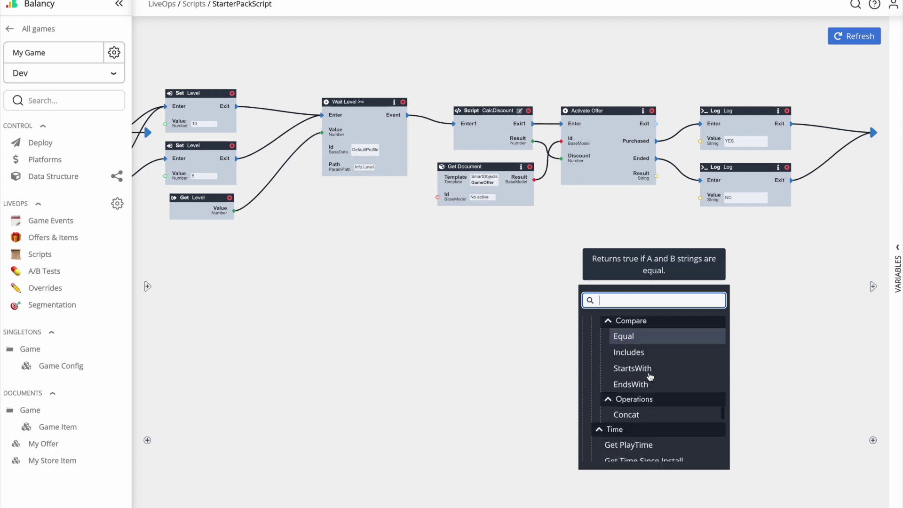
pyautogui.scroll(-5, 649, 376)
pyautogui.click(474, 318)
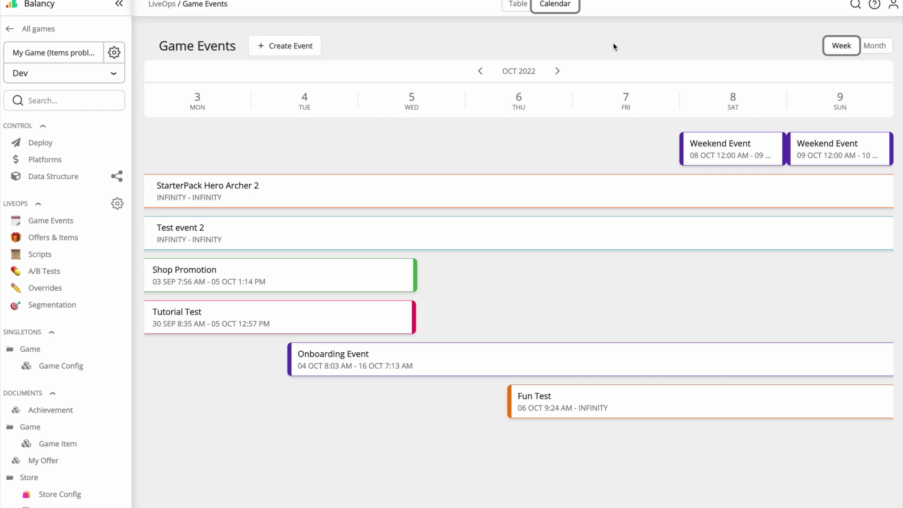
# - Show the game events as a month timeline, stepping from September to November 2022
pyautogui.click(557, 72)
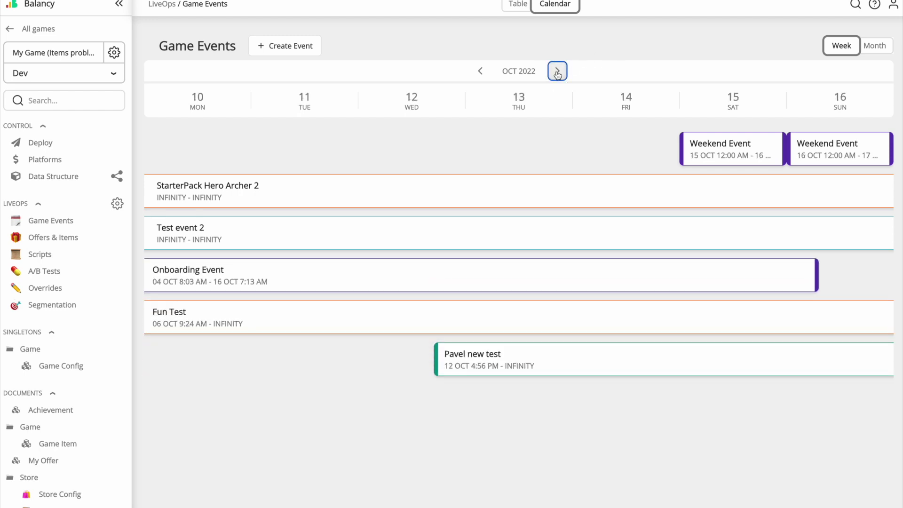
pyautogui.click(859, 47)
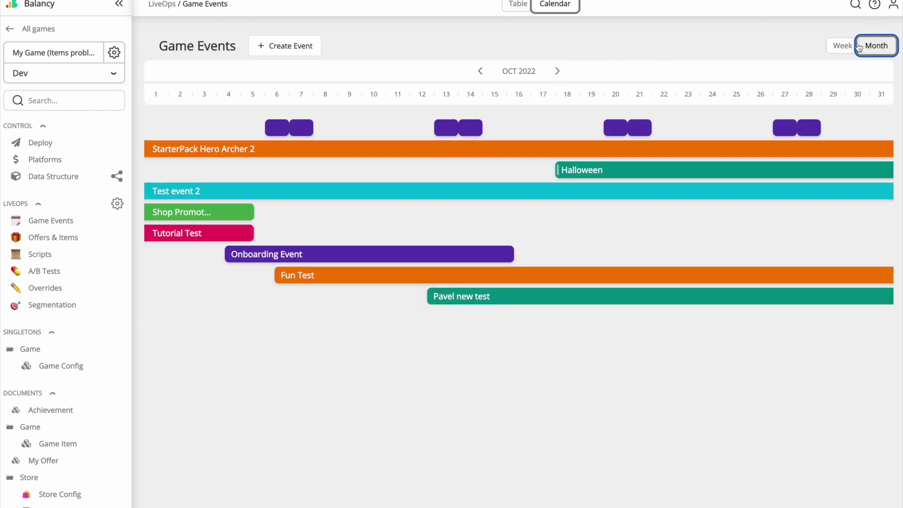
pyautogui.click(480, 71)
pyautogui.click(556, 72)
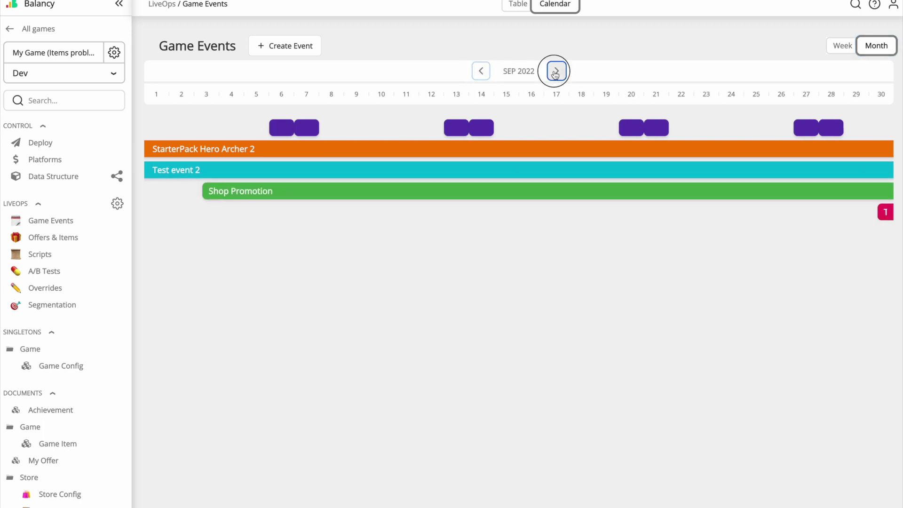
pyautogui.click(556, 72)
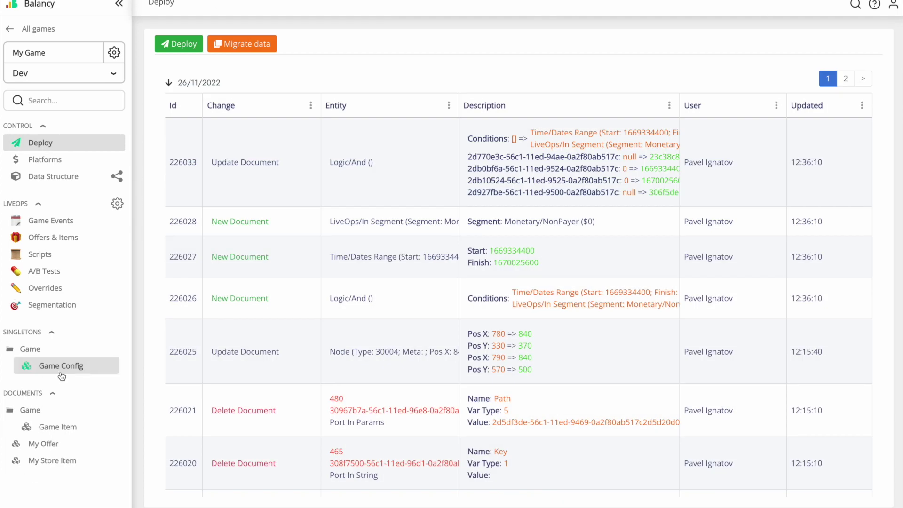
# - Look over the pending document changes and deploy them all to the Dev environment
pyautogui.scroll(-10, 436, 189)
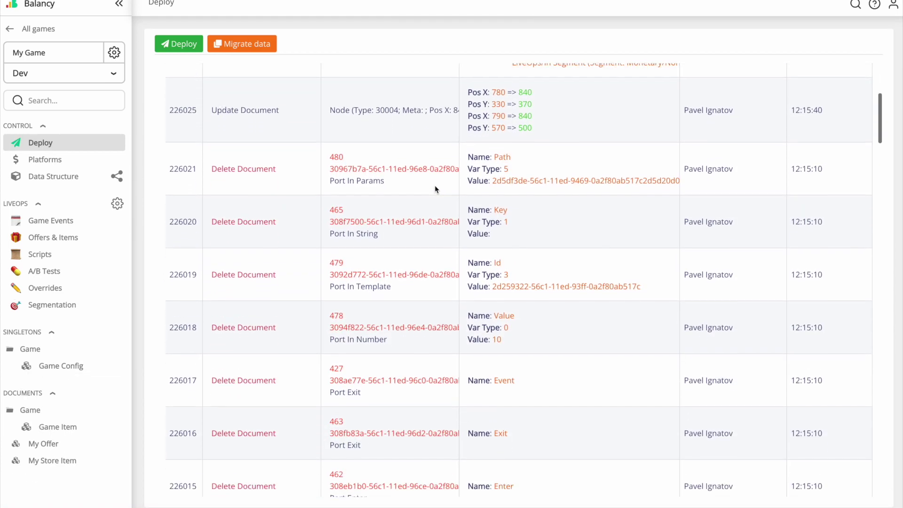
pyautogui.scroll(-10, 436, 189)
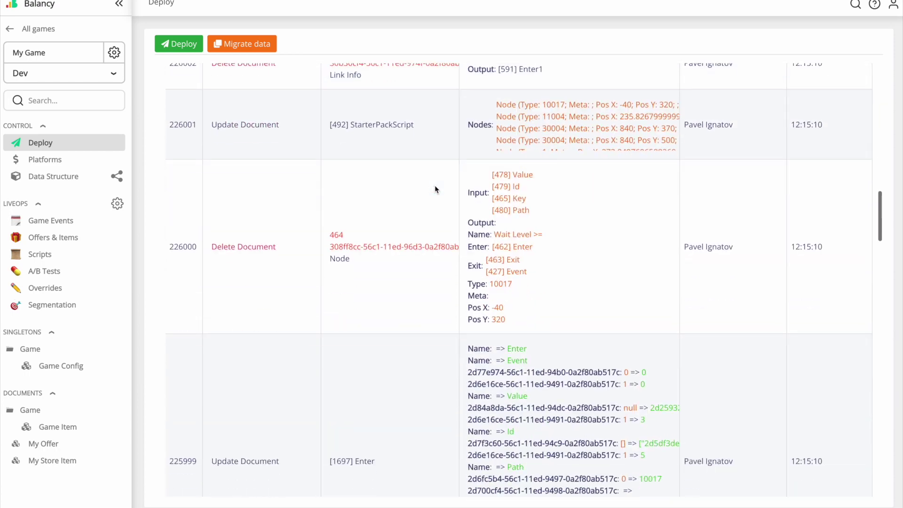
pyautogui.scroll(-7, 436, 189)
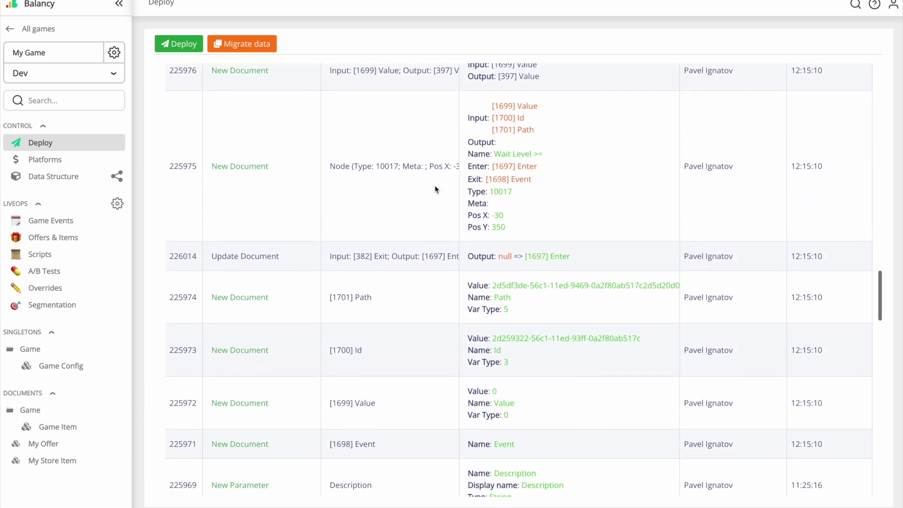
pyautogui.scroll(20, 481, 273)
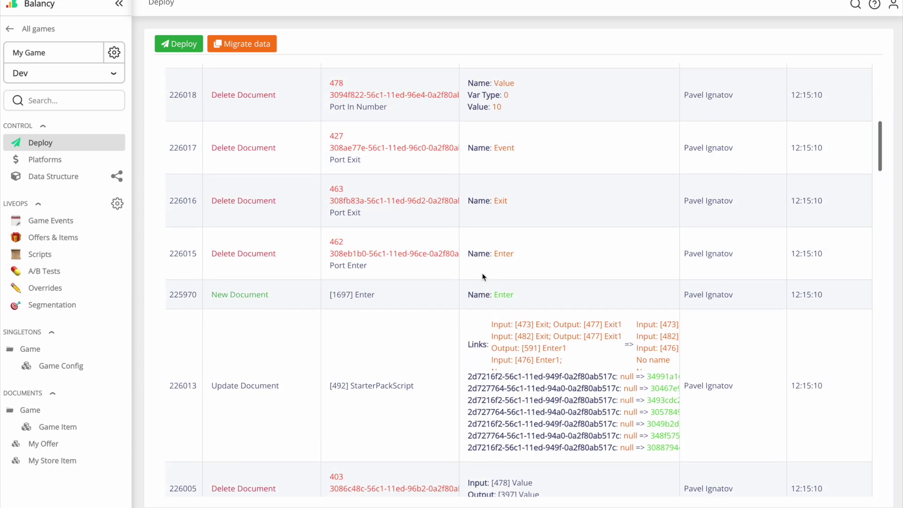
pyautogui.click(178, 44)
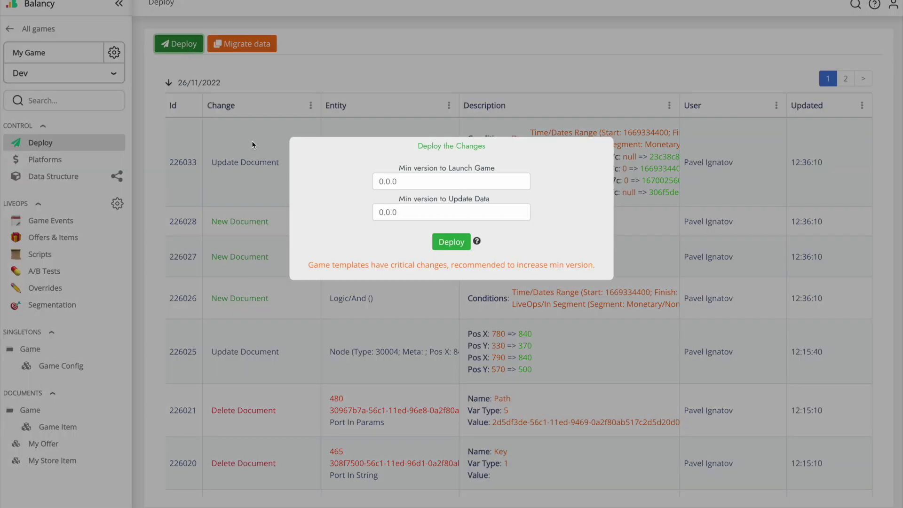
pyautogui.click(449, 241)
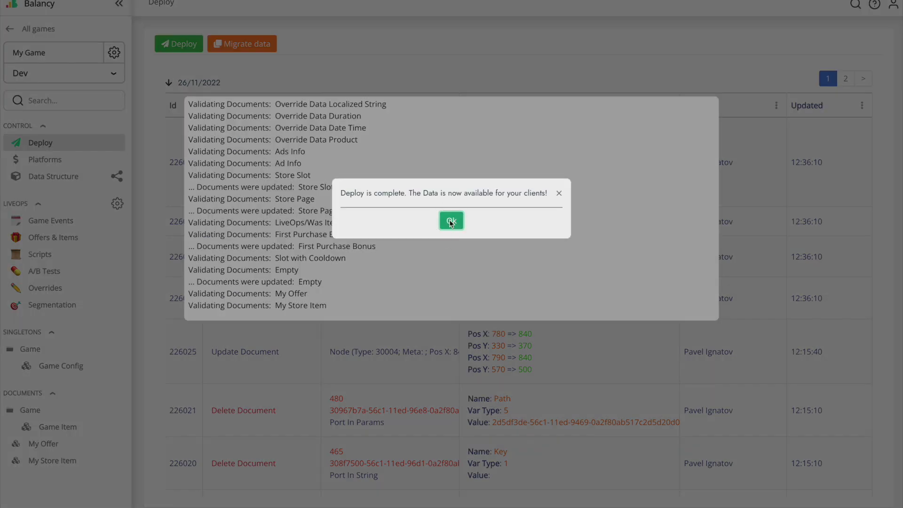
pyautogui.click(450, 223)
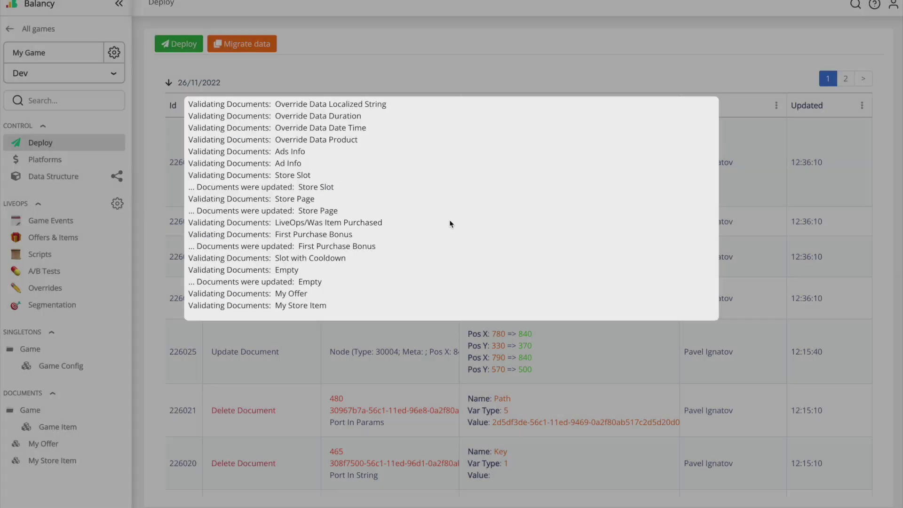
pyautogui.click(441, 55)
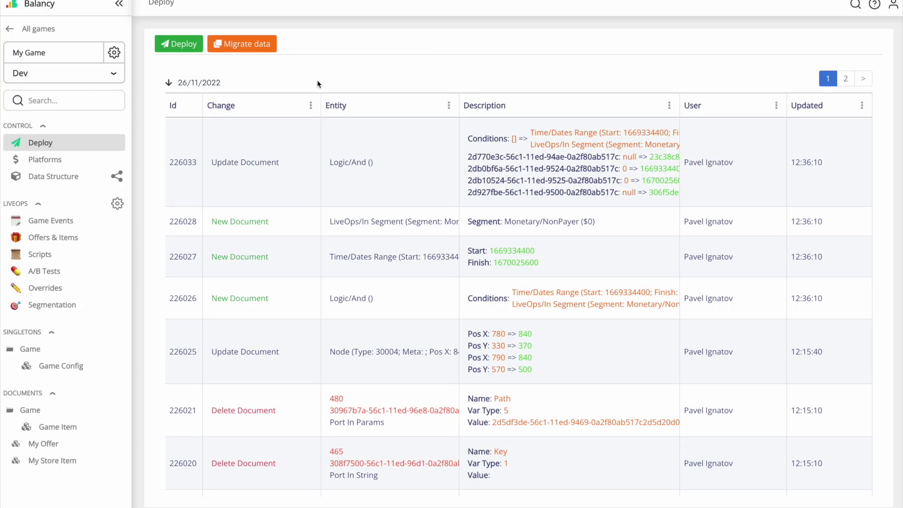
pyautogui.click(92, 75)
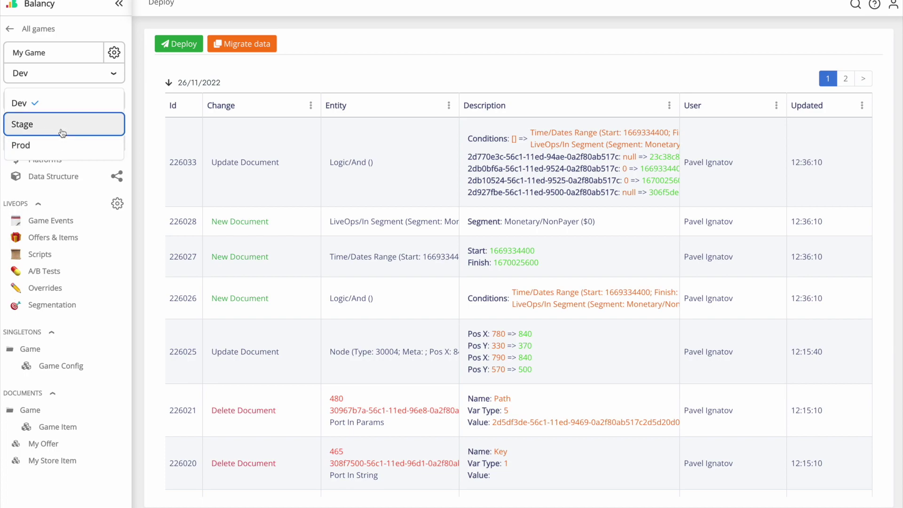
# - Switch to the Stage environment, then to Prod, to see they have no templates
pyautogui.click(62, 134)
pyautogui.click(93, 85)
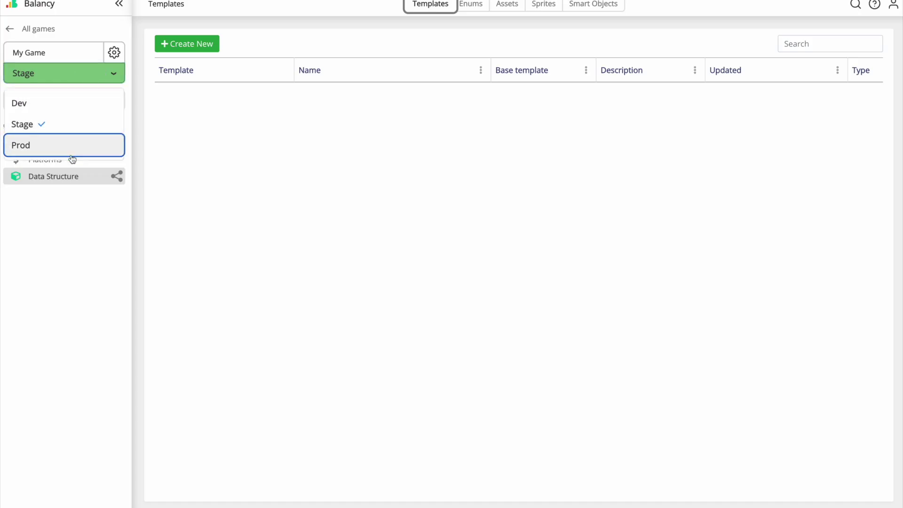
pyautogui.click(69, 147)
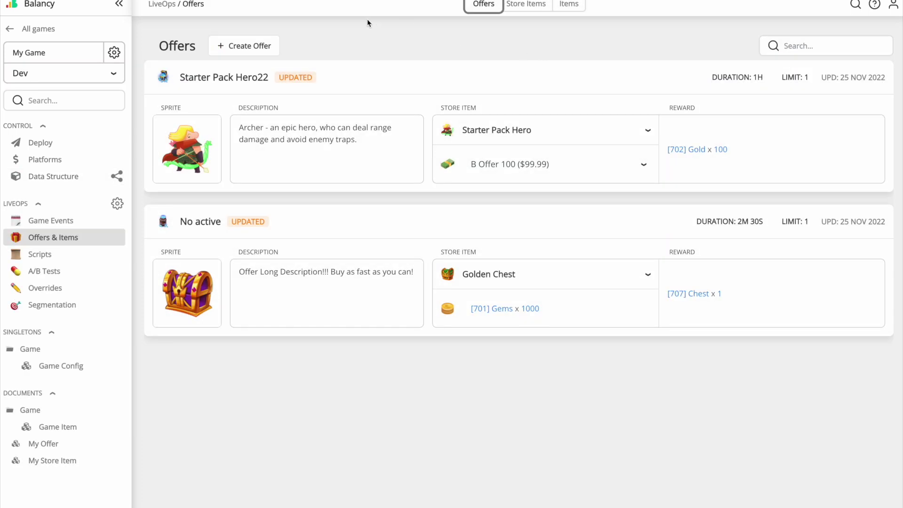
# - Retitle the first offer from 'Starter Pack Hero22' to 'Starter Pack Hero', leaving its 1-hour duration unchanged
pyautogui.click(186, 153)
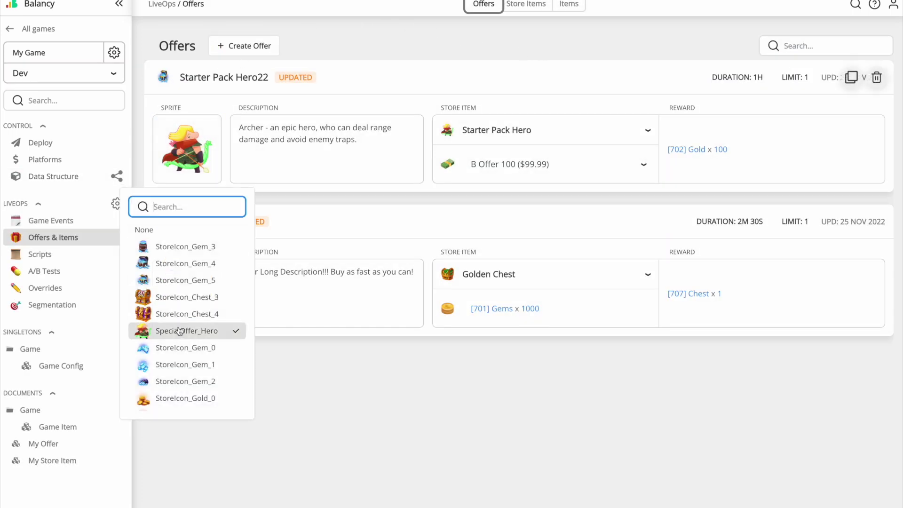
pyautogui.click(163, 79)
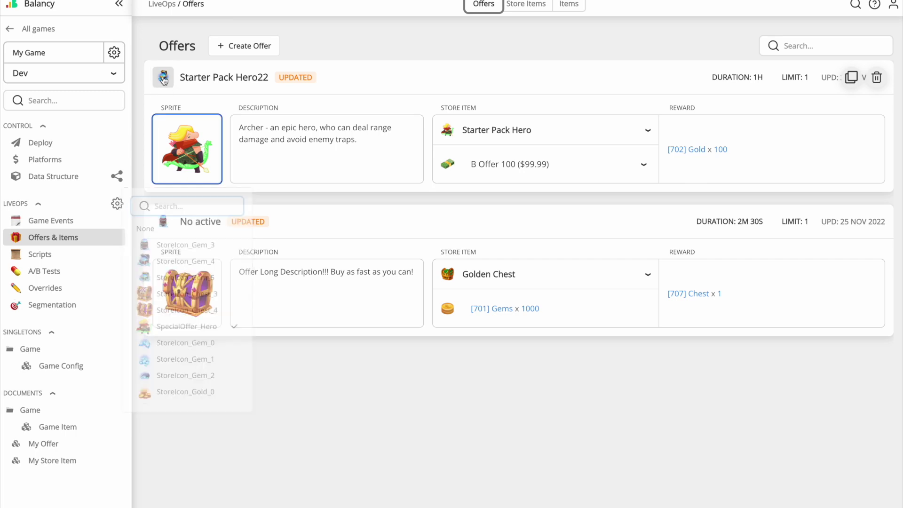
pyautogui.click(230, 76)
pyautogui.press('BackSpace')
pyautogui.press('BackSpace')
pyautogui.press('Return')
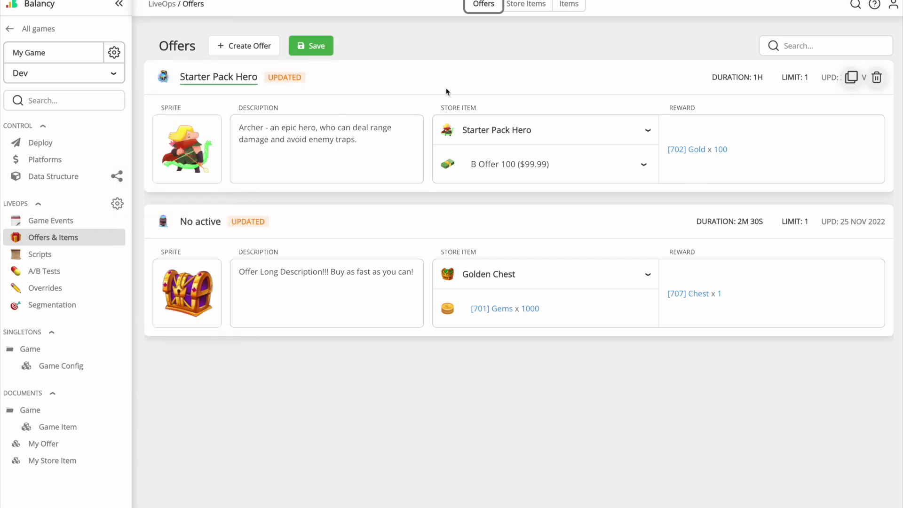
pyautogui.click(724, 85)
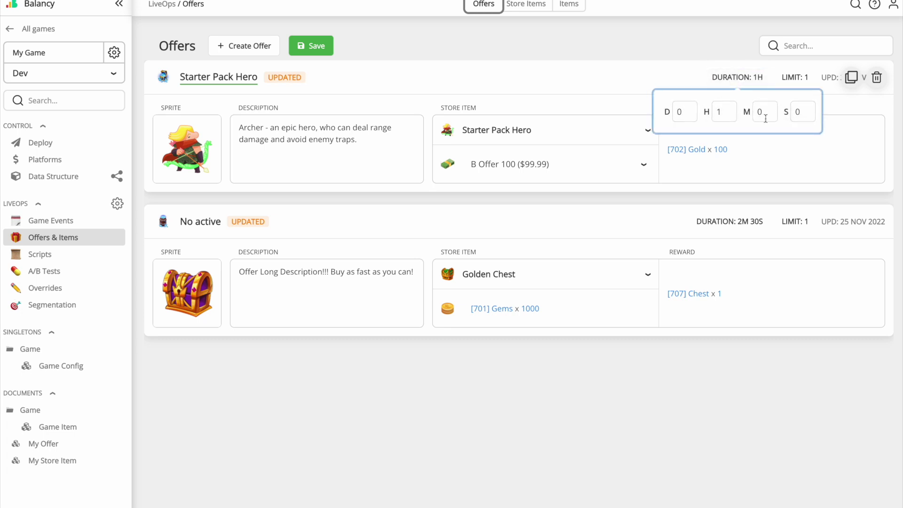
pyautogui.click(631, 79)
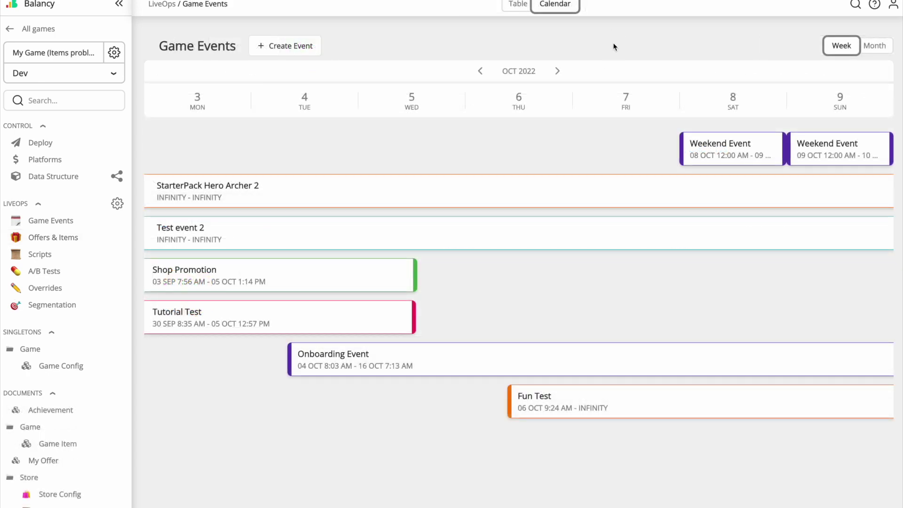
# - Put the Game Events calendar in Month mode and move it to NOV 2022
pyautogui.click(557, 71)
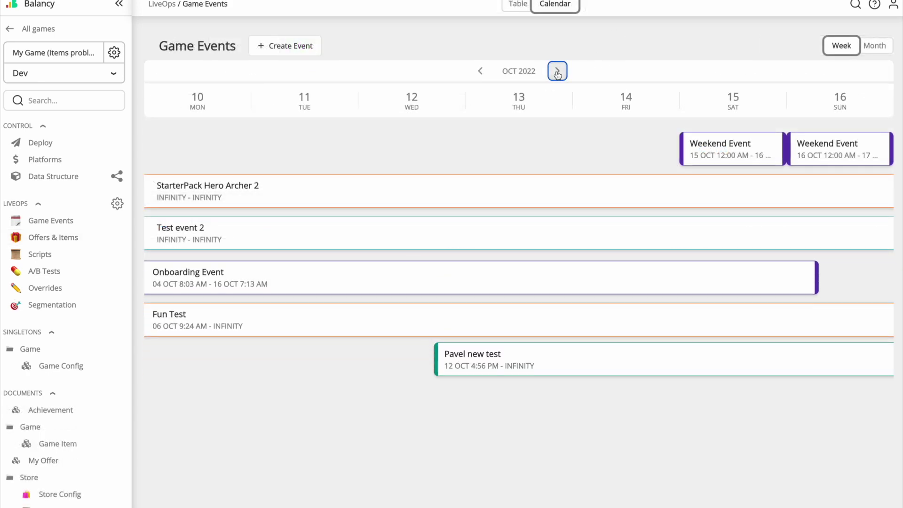
pyautogui.click(874, 46)
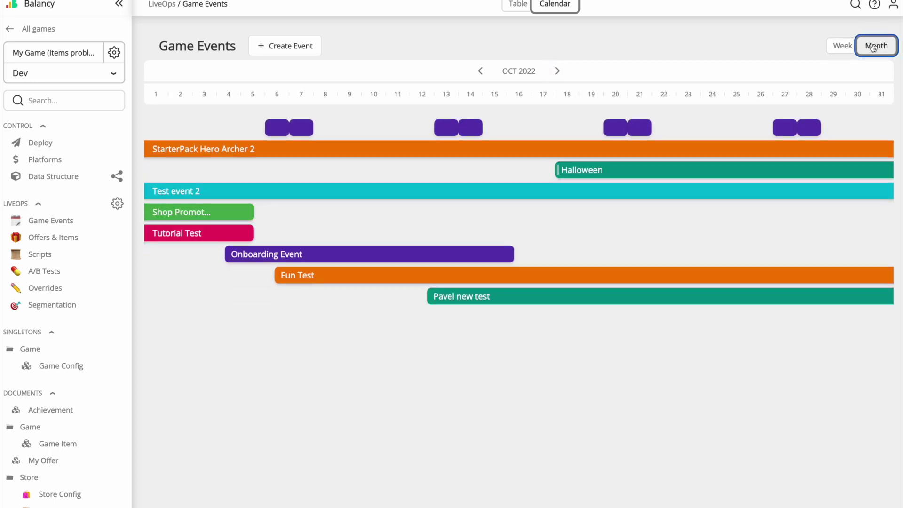
pyautogui.click(480, 71)
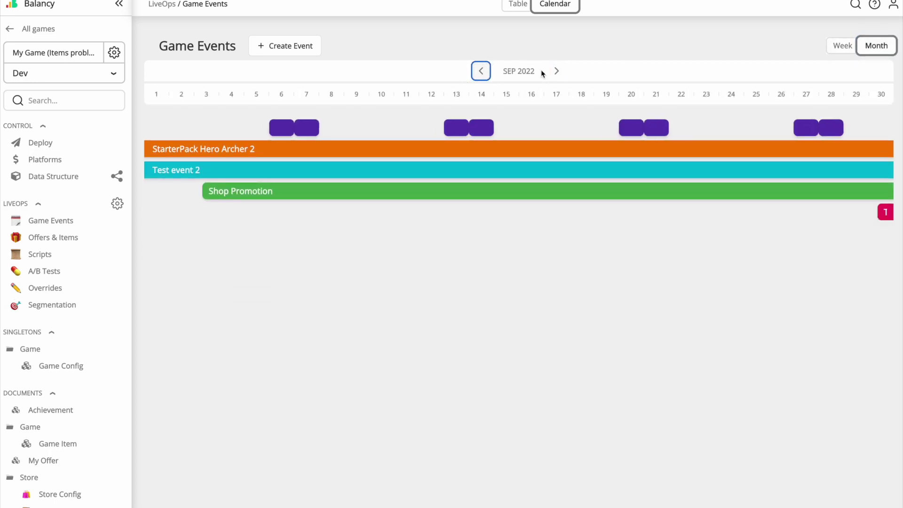
pyautogui.click(557, 71)
pyautogui.click(556, 72)
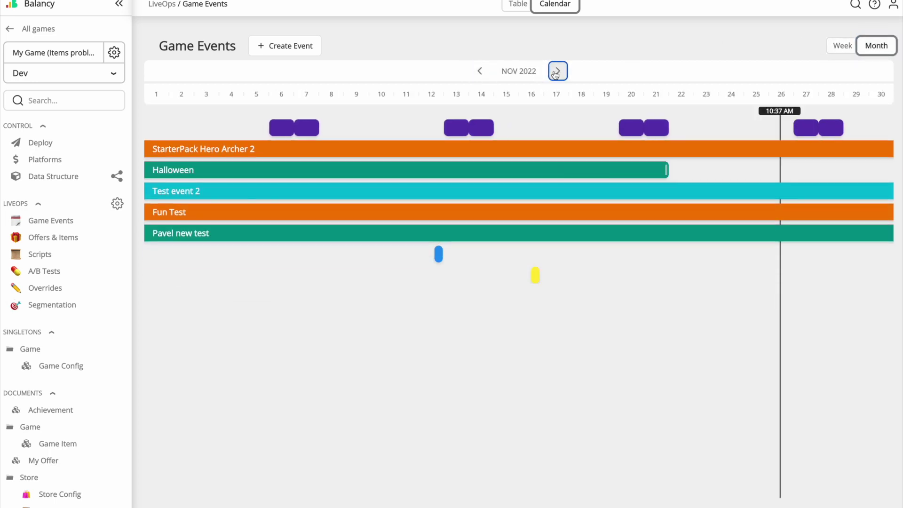